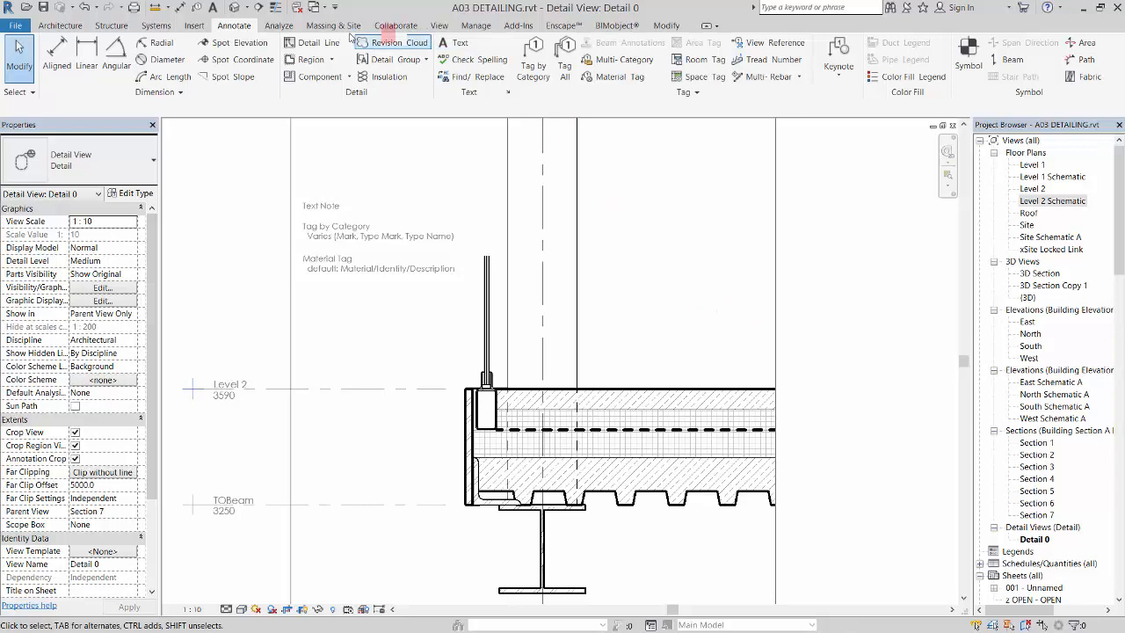
Step: Place a text note reading "FLOOR 360mm" with a two-segment leader pointing to the top of the floor
left_click(462, 53)
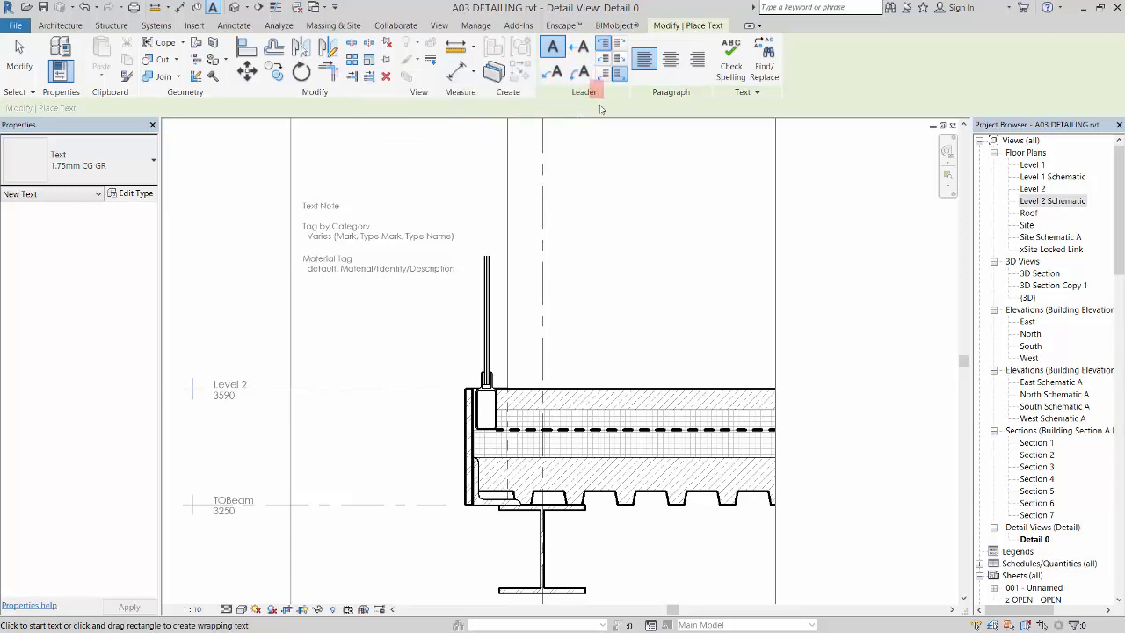
left_click(553, 72)
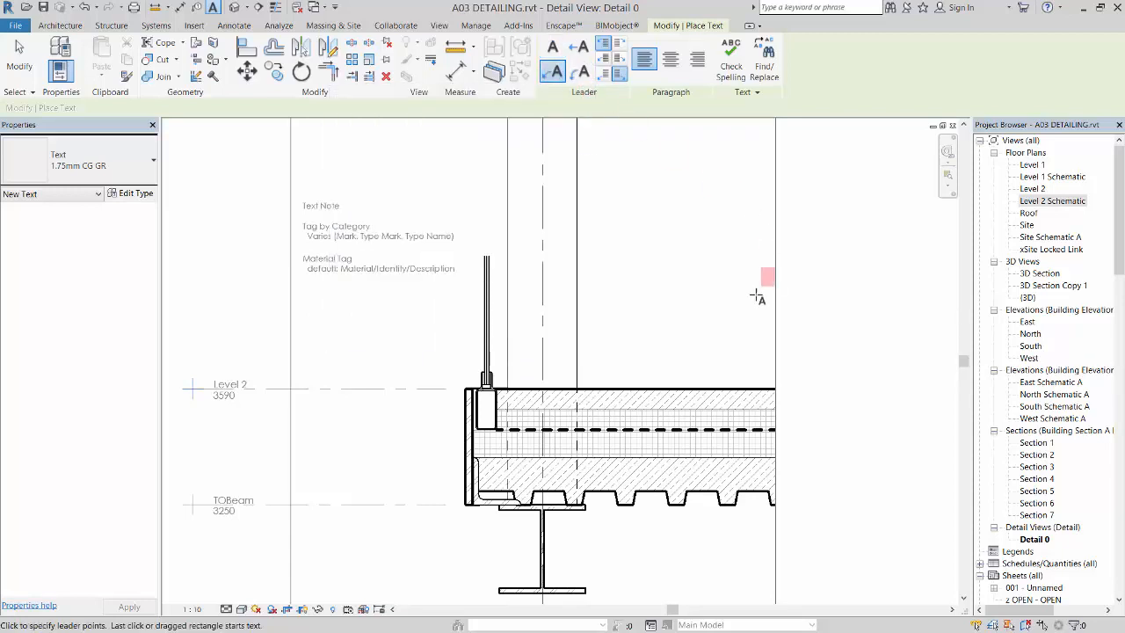
left_click(654, 384)
left_click(653, 275)
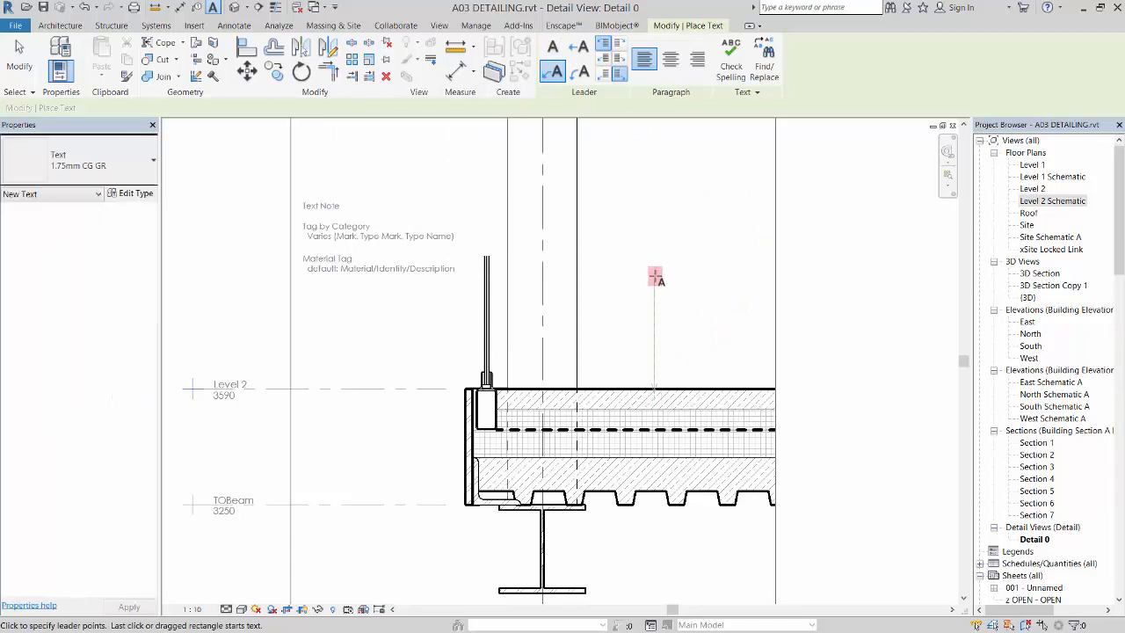
left_click(668, 276)
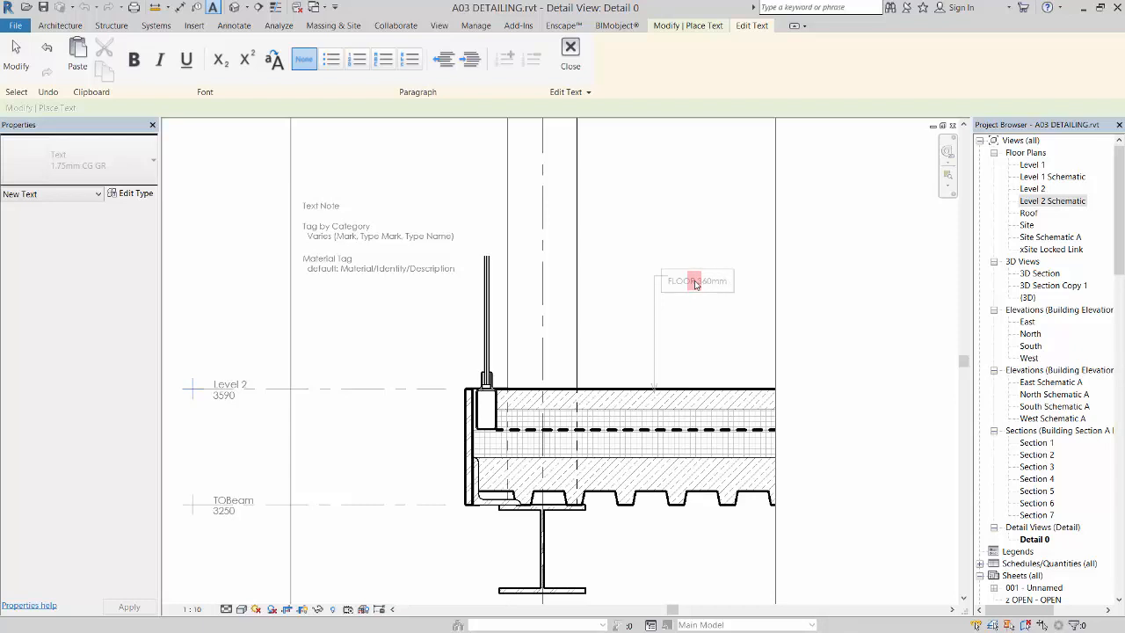
left_click(806, 265)
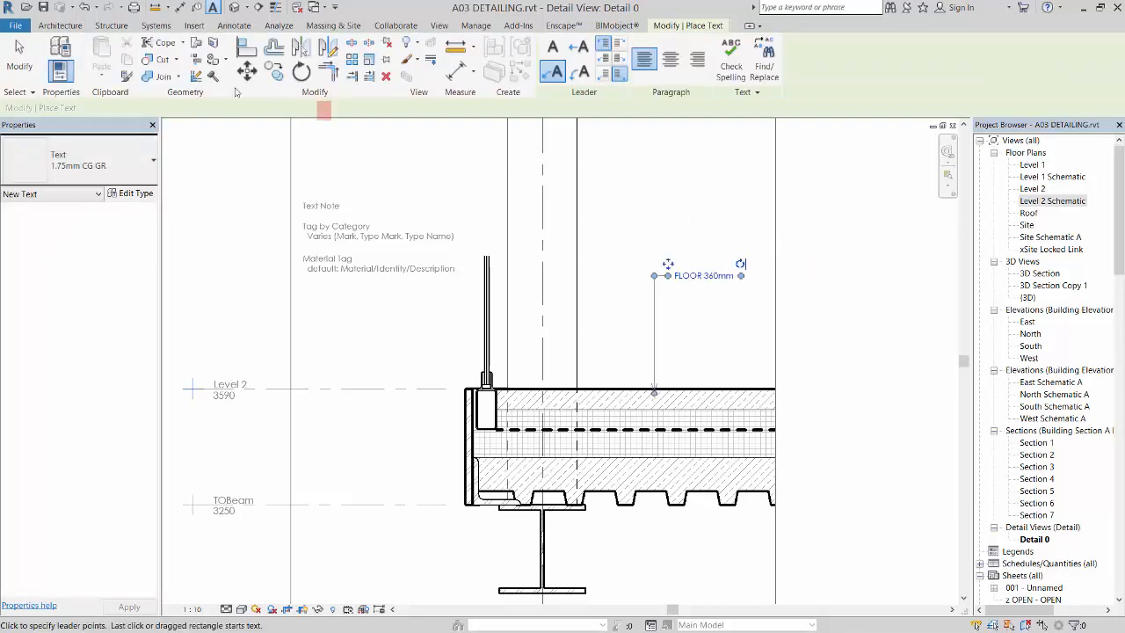
left_click(20, 57)
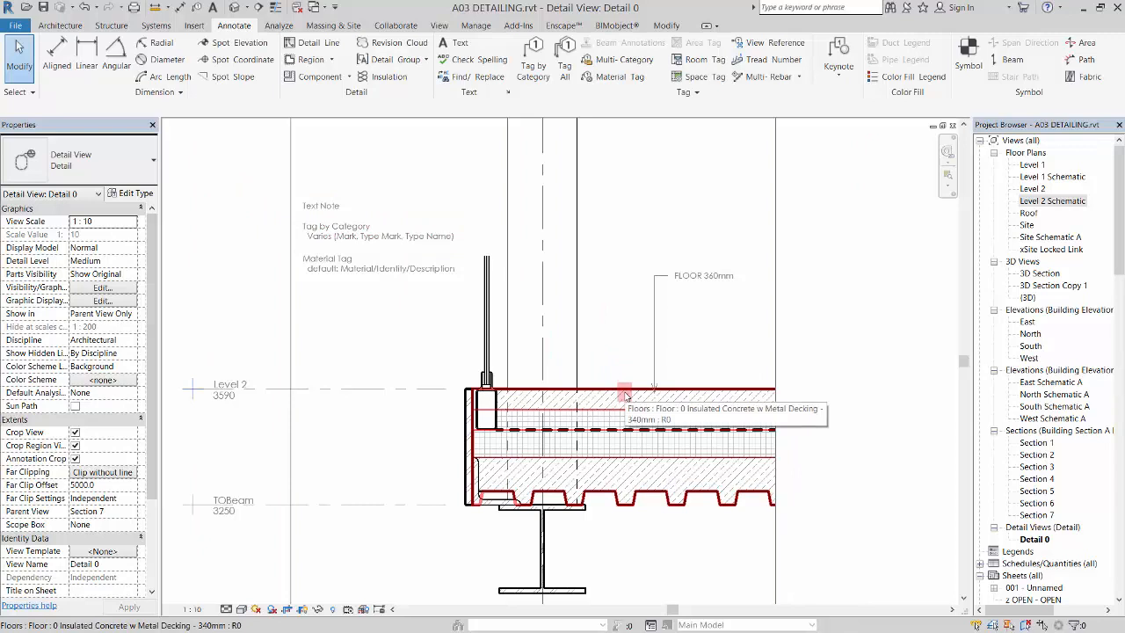
Step: Move the "FLOOR 360mm" note down so it sits just above the floor slab
double_click(694, 276)
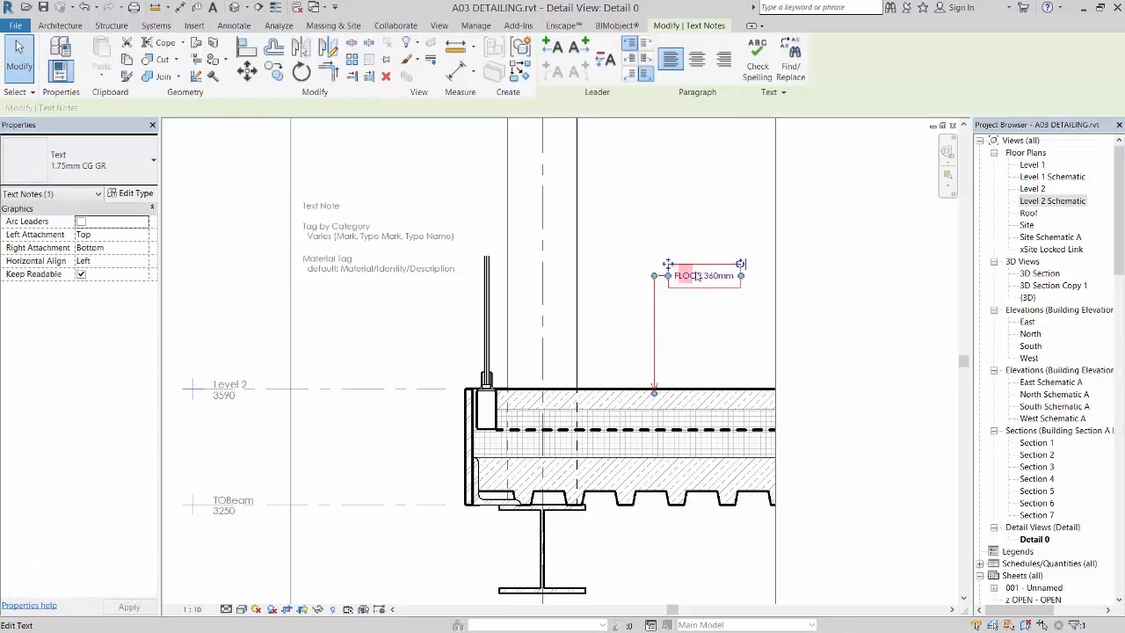
left_click_drag(669, 263, 676, 348)
left_click(834, 322)
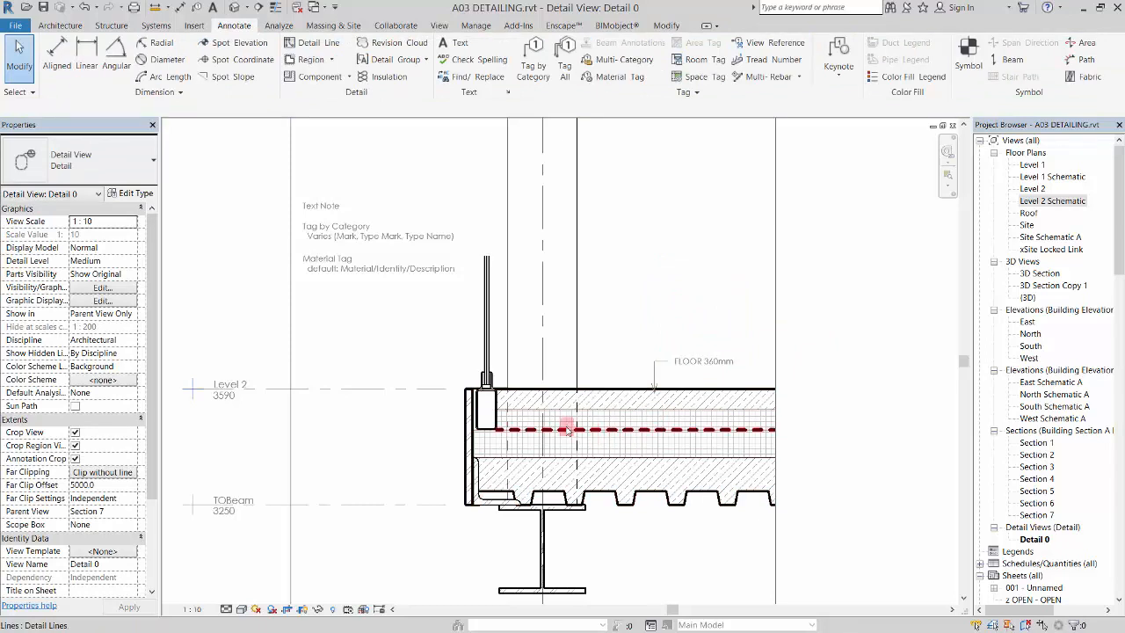
Step: Tag the floor by category and load Floor Tag.rfa from the US Imperial library's Annotations > Architectural folder
left_click(533, 68)
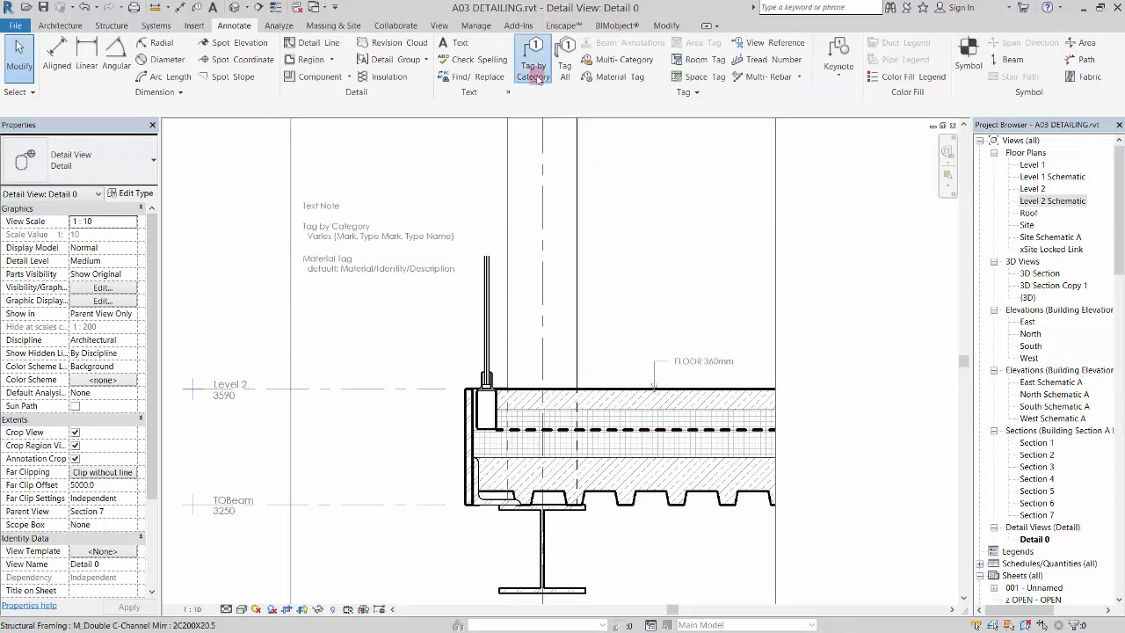
left_click(627, 400)
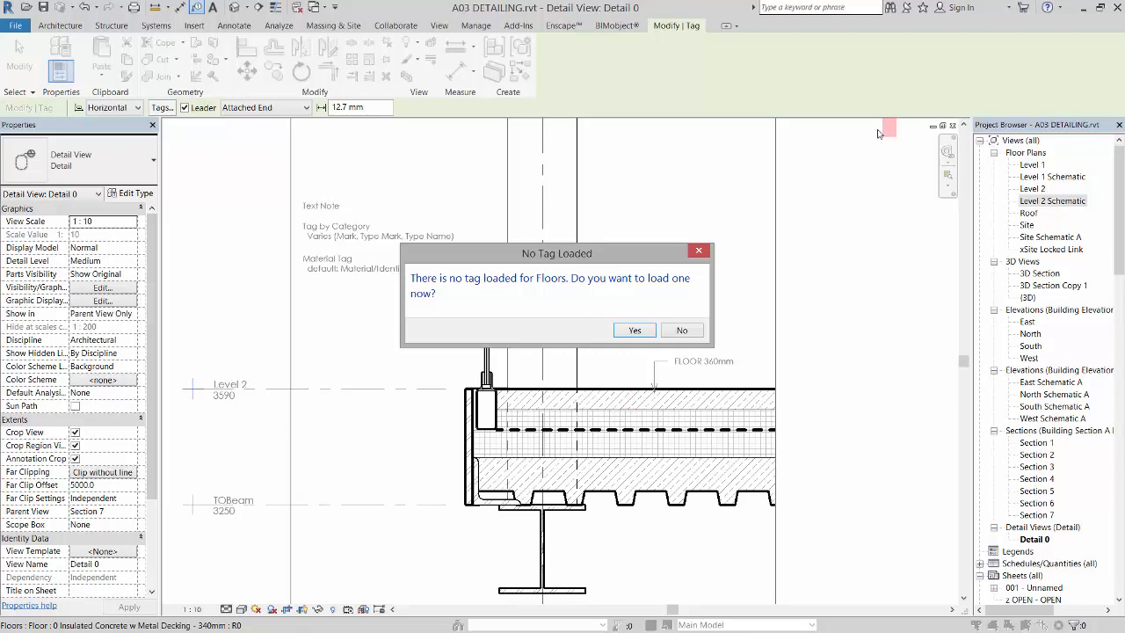
left_click(636, 331)
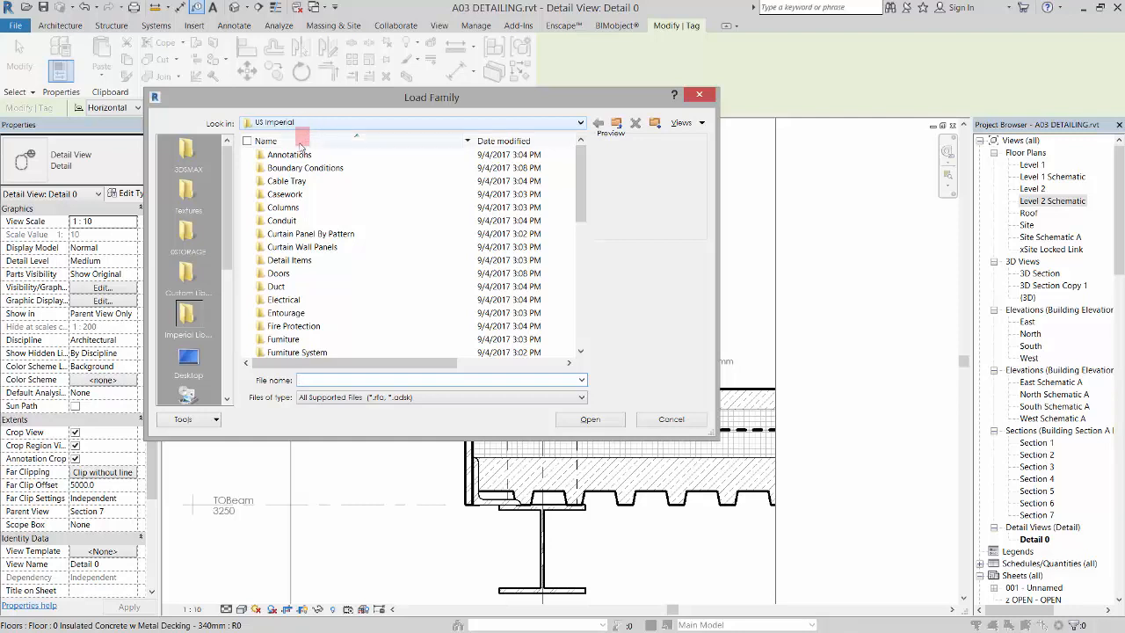
double_click(297, 156)
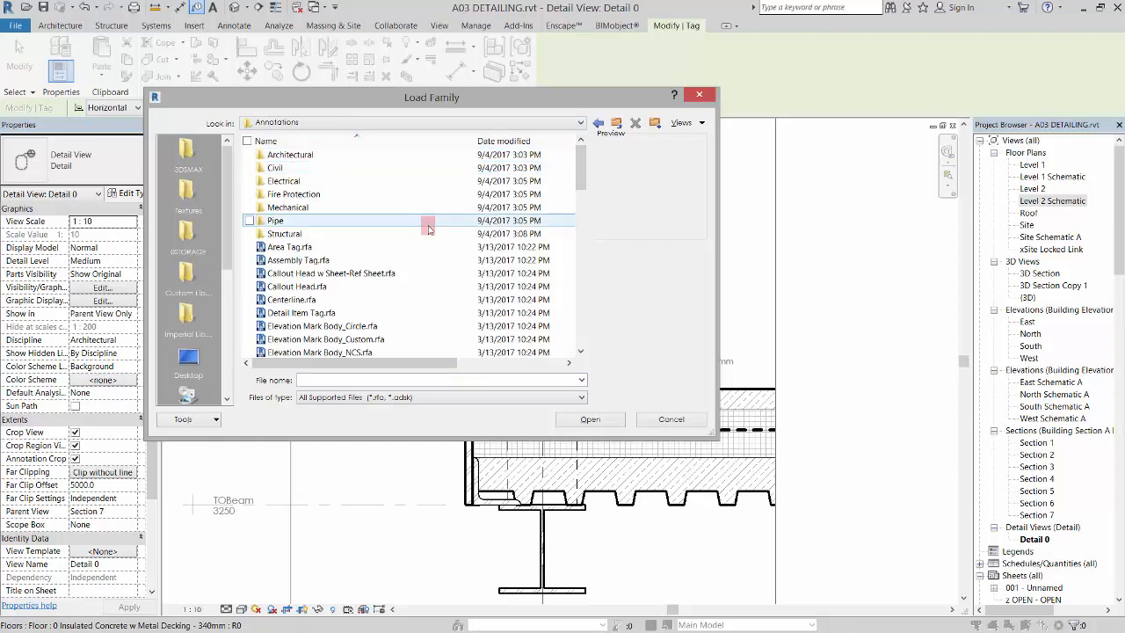
mouse_move(583, 175)
left_mouse_down()
mouse_move(583, 217)
mouse_move(583, 166)
left_mouse_up()
double_click(296, 156)
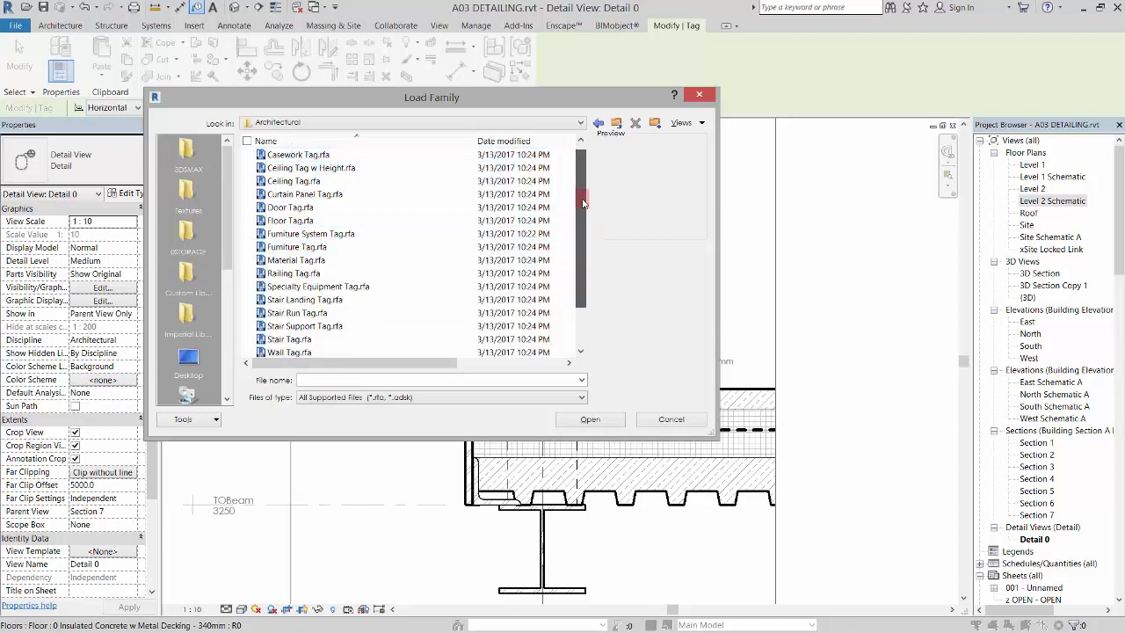
left_click_drag(584, 199, 584, 209)
left_click(285, 212)
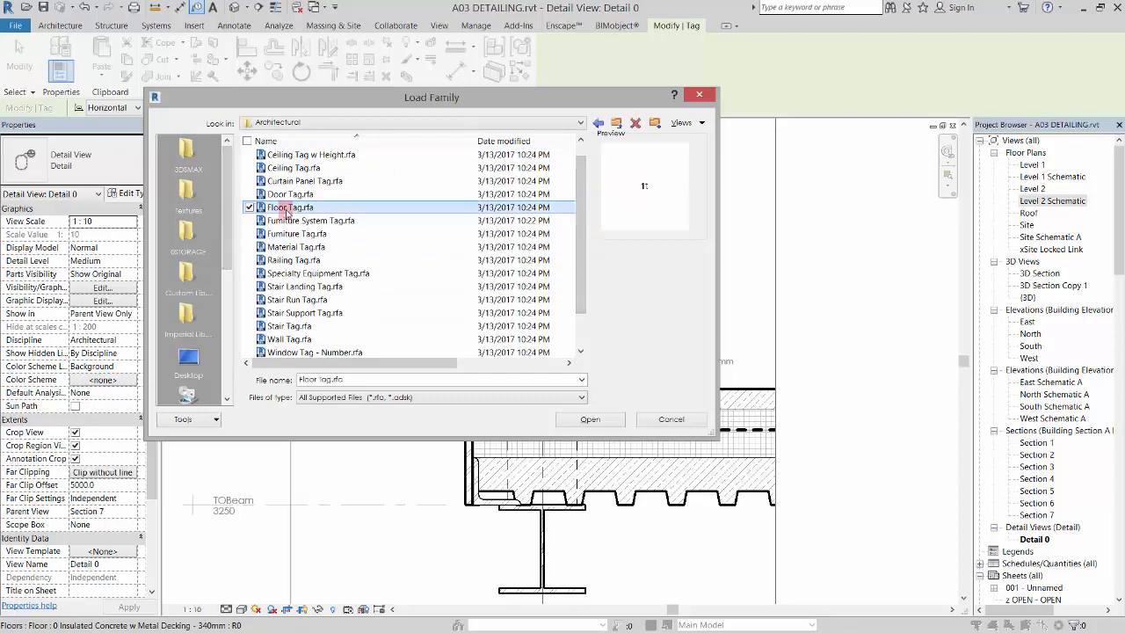
left_click(603, 419)
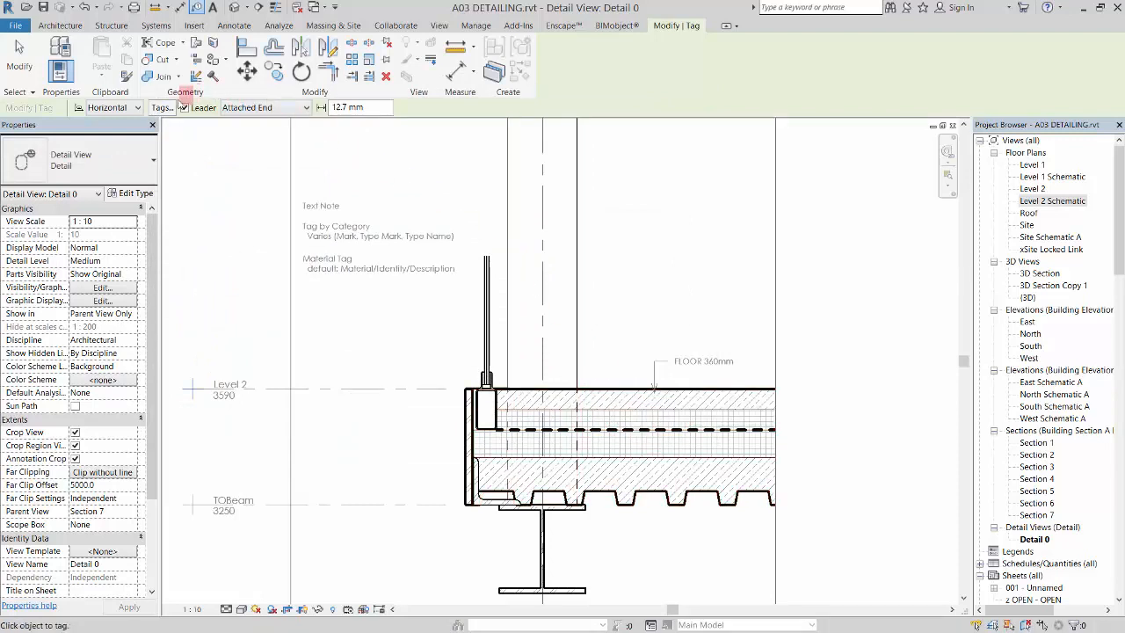
Step: Tag the floor with a Free End leader, placing the tag above the "FLOOR 360mm" note
left_click(286, 107)
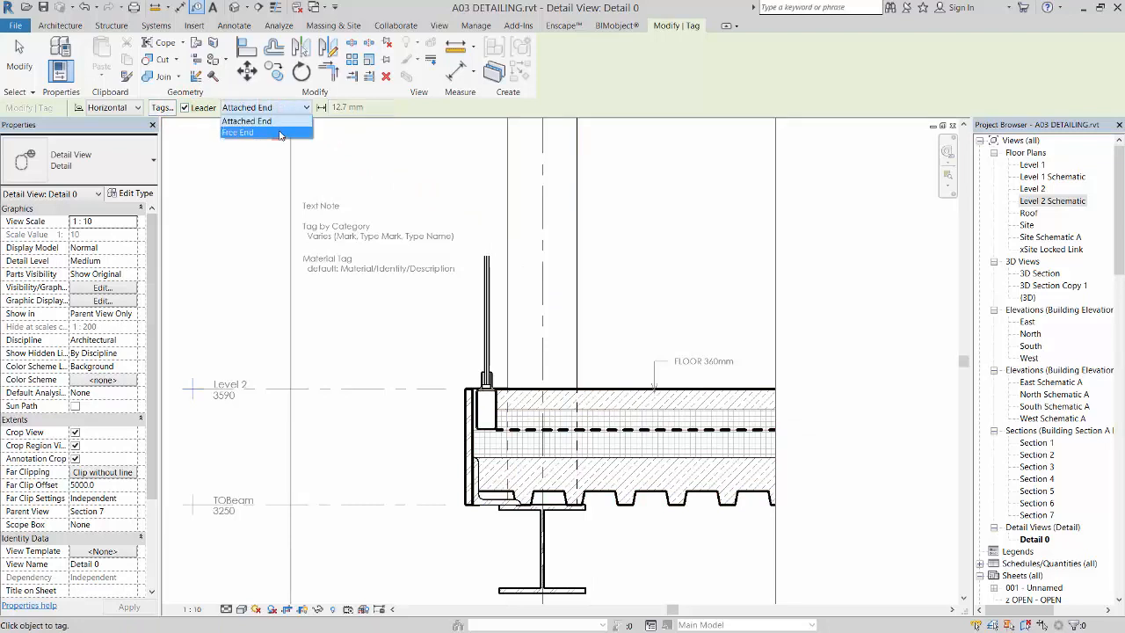
left_click(279, 132)
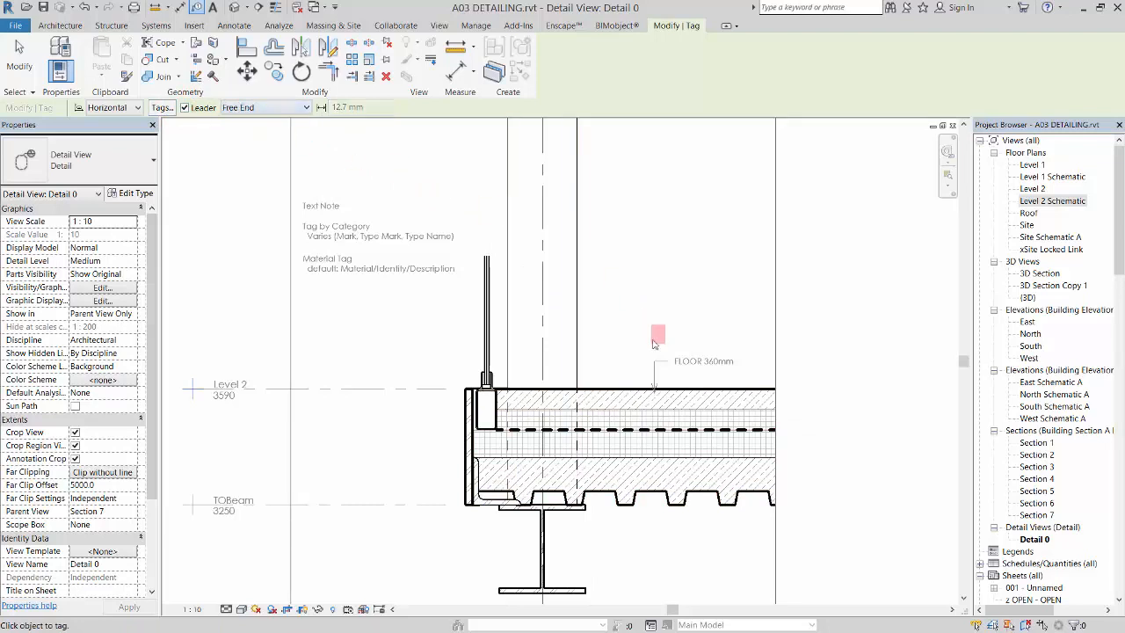
left_click(620, 397)
left_click(621, 290)
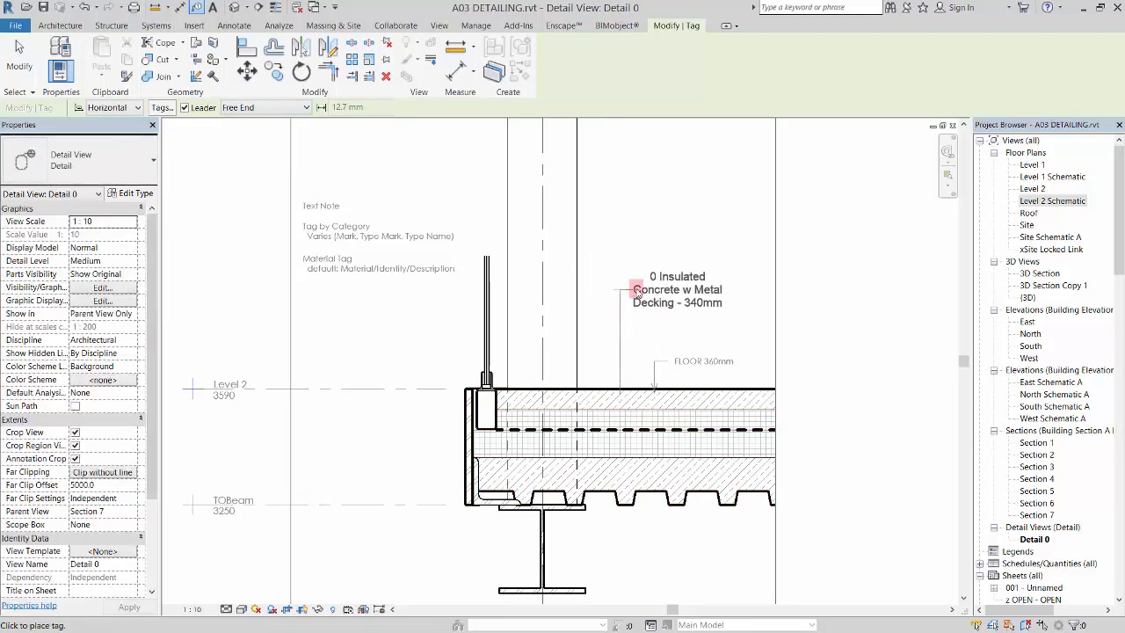
left_click(680, 303)
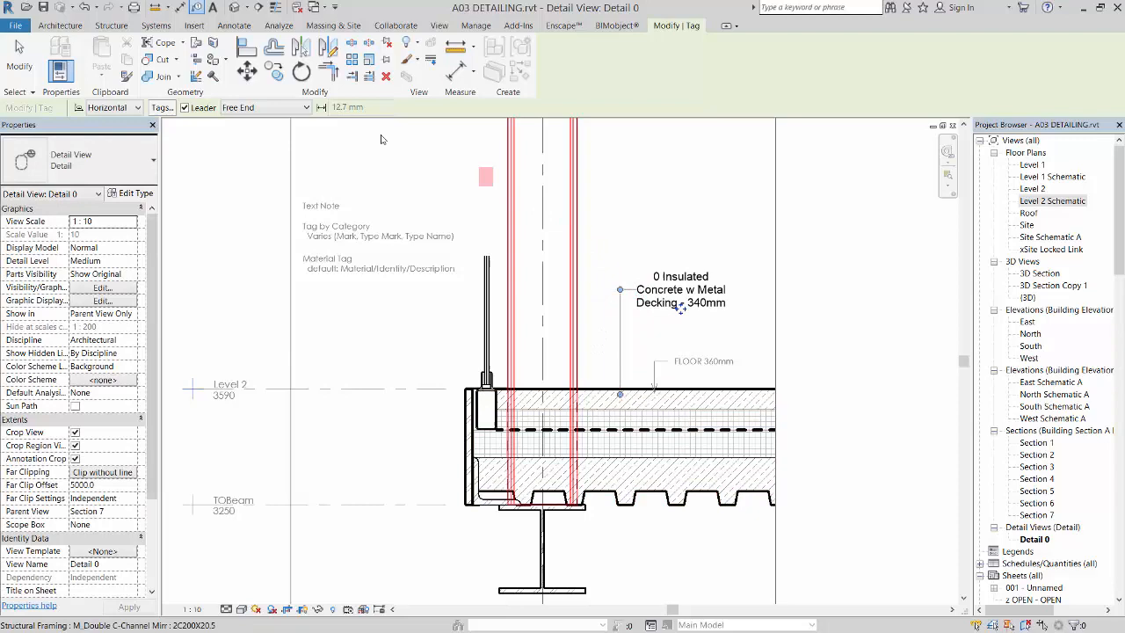
left_click(20, 58)
left_click(681, 295)
scroll(665, 325, "up", 2)
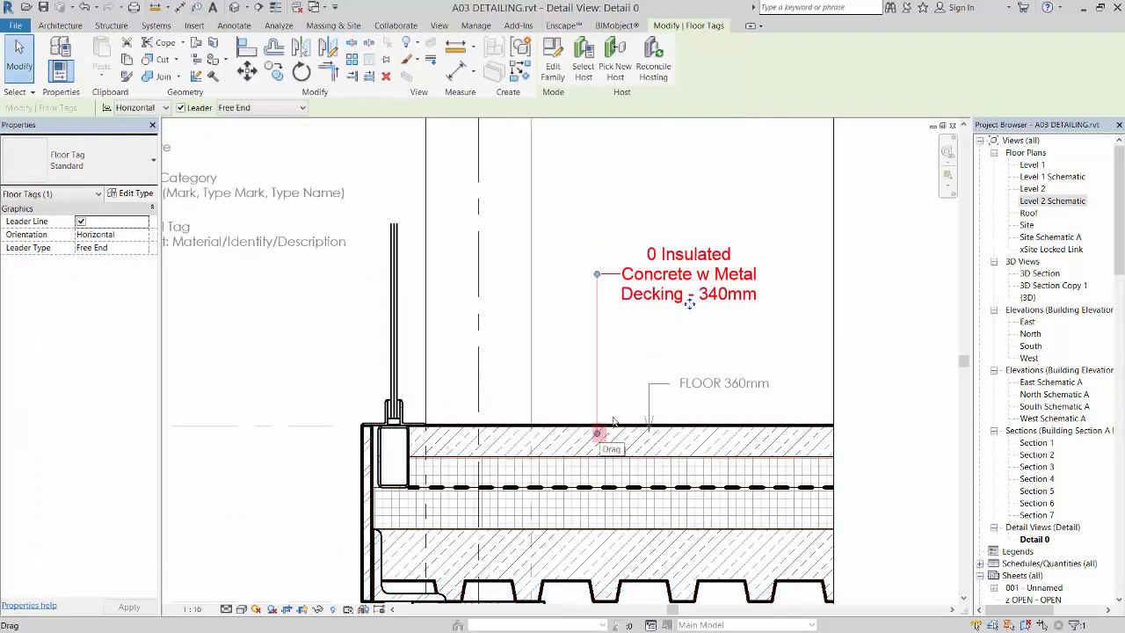
left_click(19, 58)
left_click(624, 427)
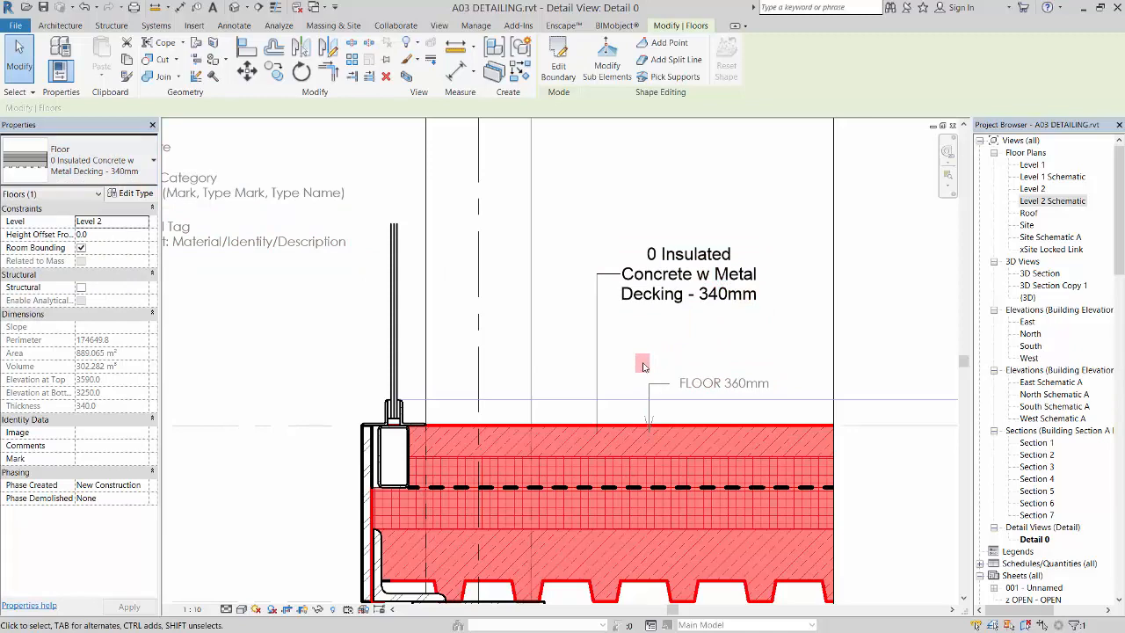
left_click(642, 366)
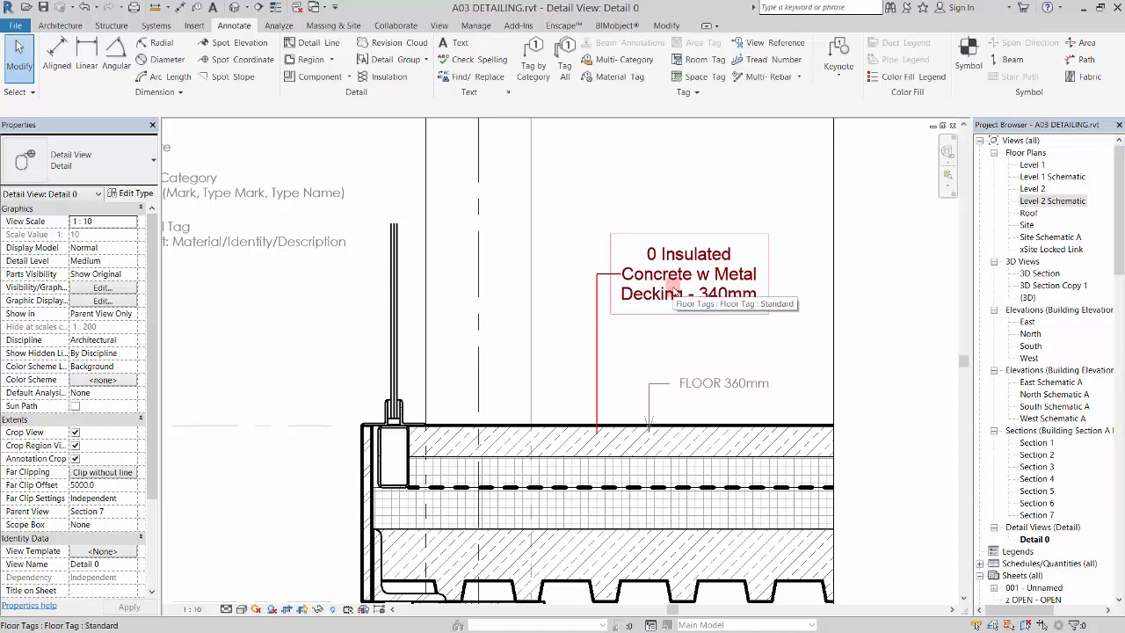
Step: Set the floor type's Type Comments to "Level 2 Floor/Roof"
left_click(570, 427)
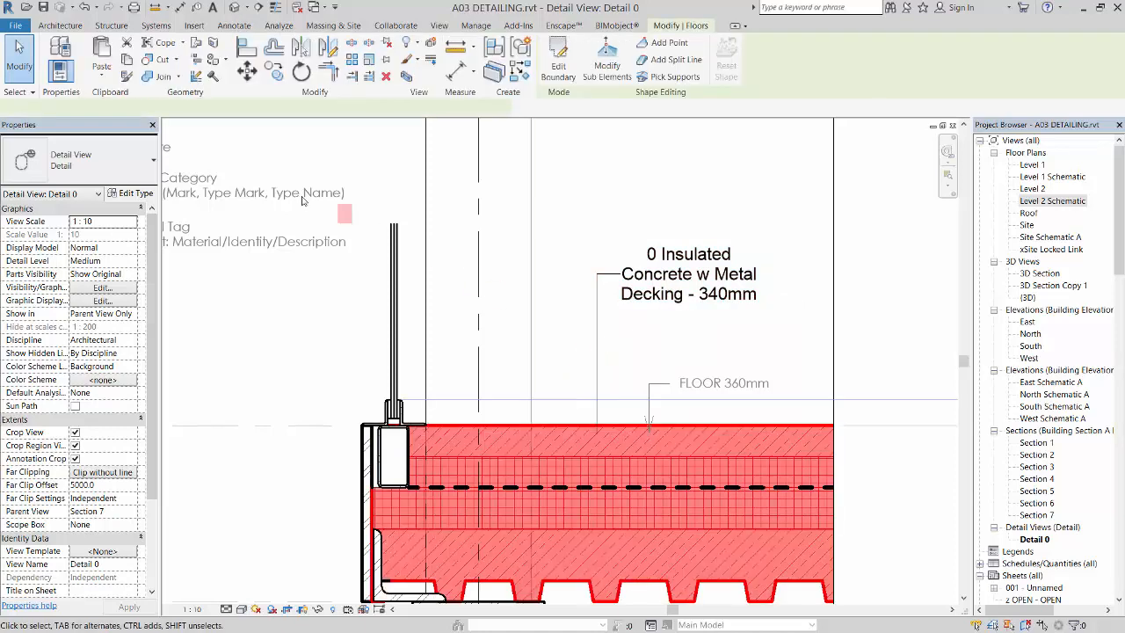
left_click(130, 192)
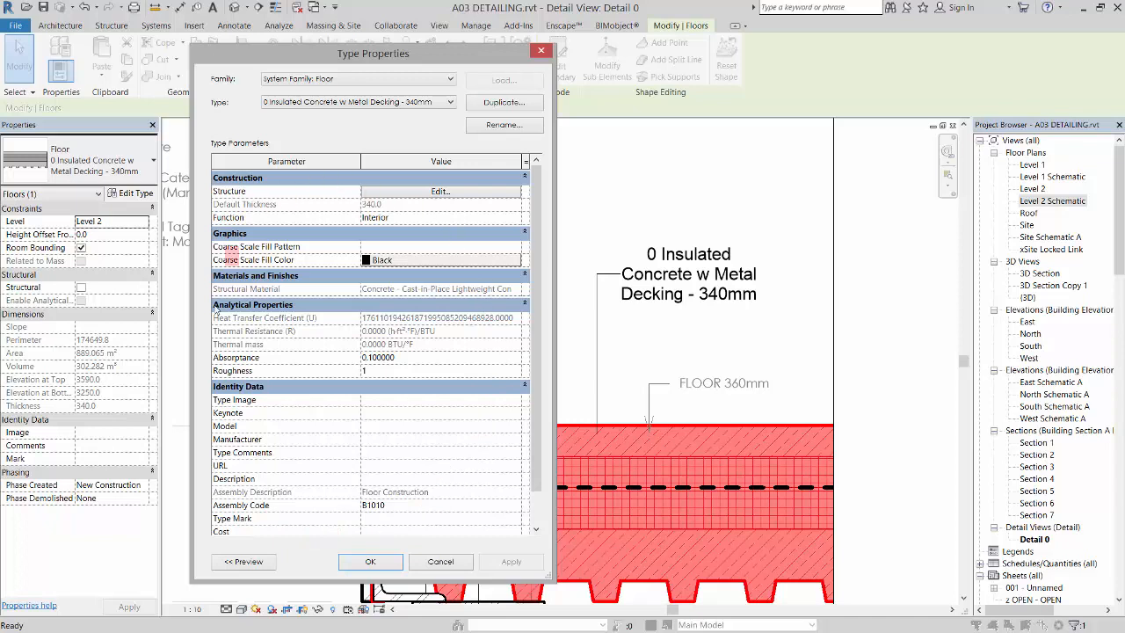
scroll(539, 351, "down", 2)
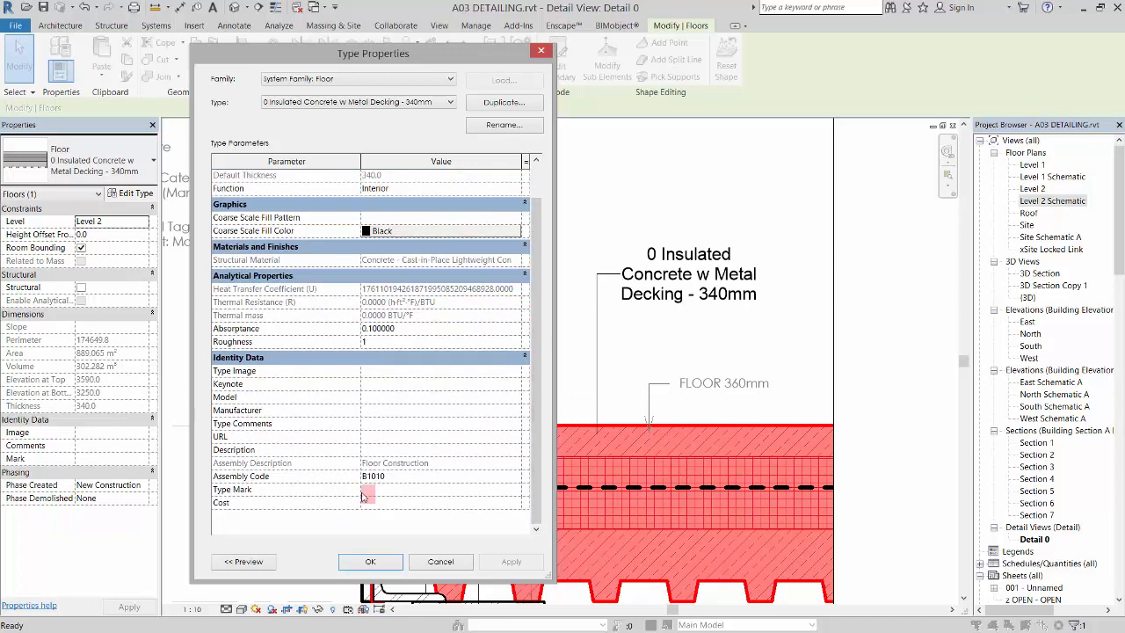
left_click(379, 425)
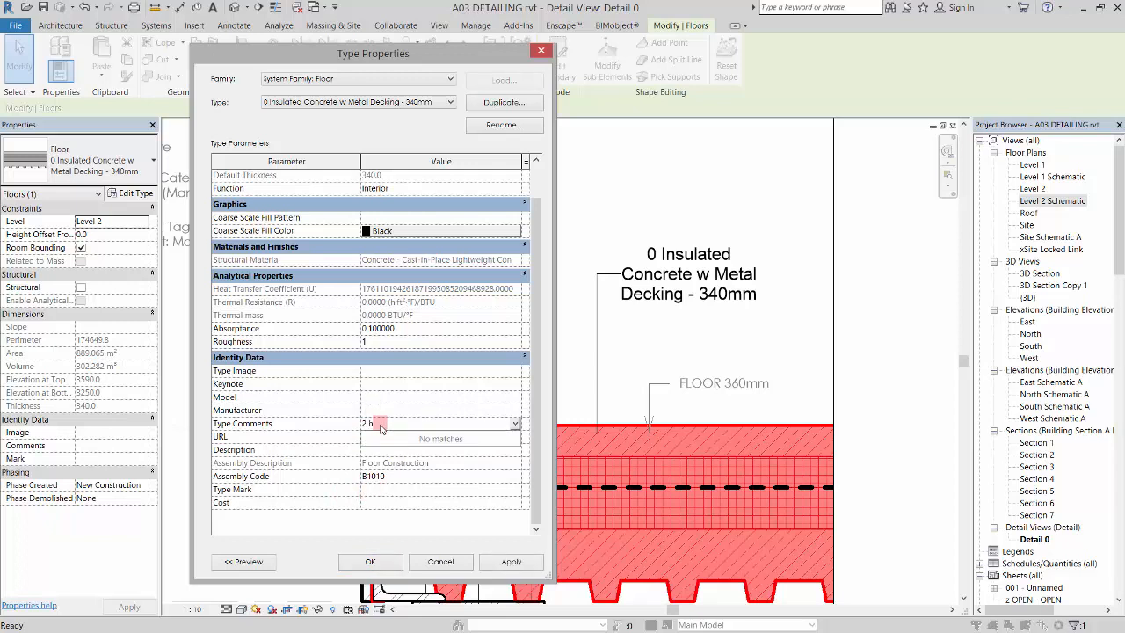
key("BackSpace")
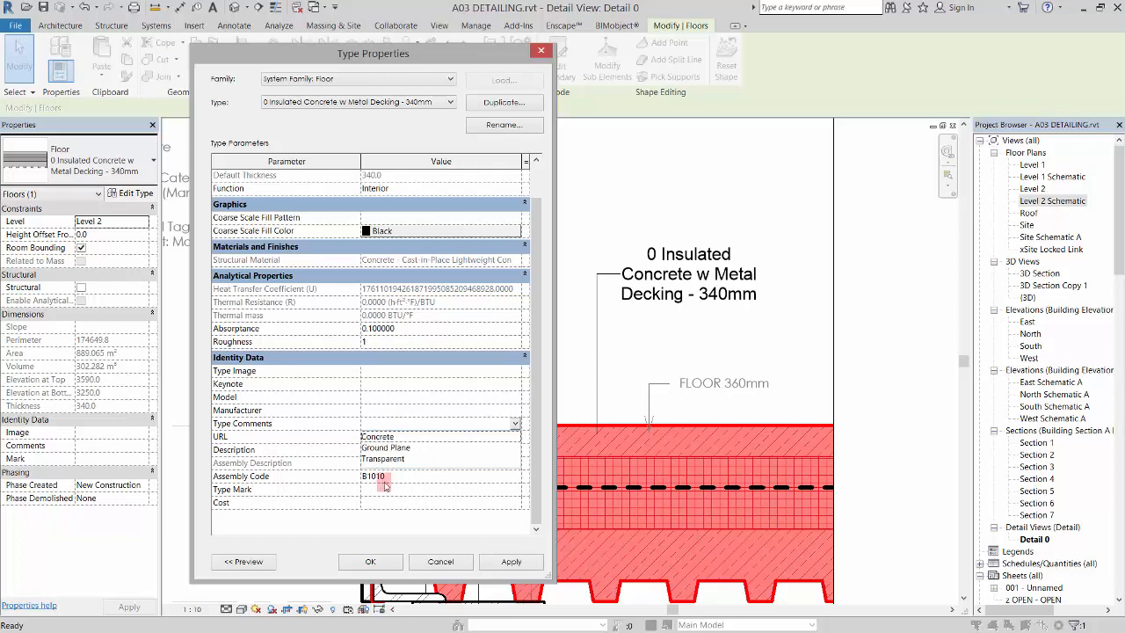
left_click(384, 425)
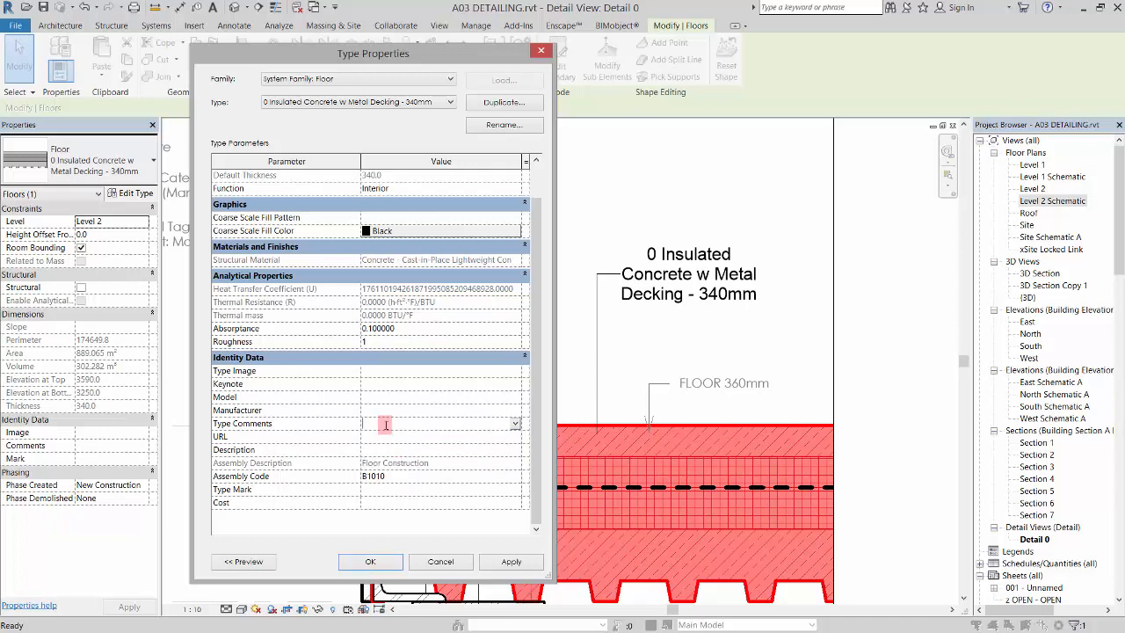
type("Level 2 Floor/Roof")
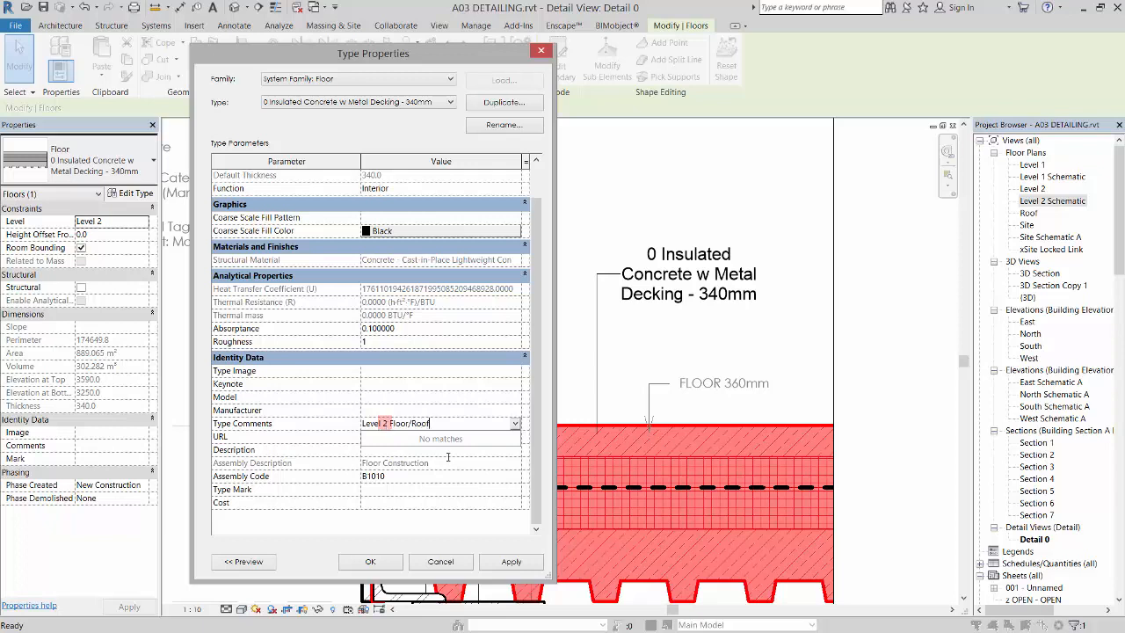
left_click(362, 556)
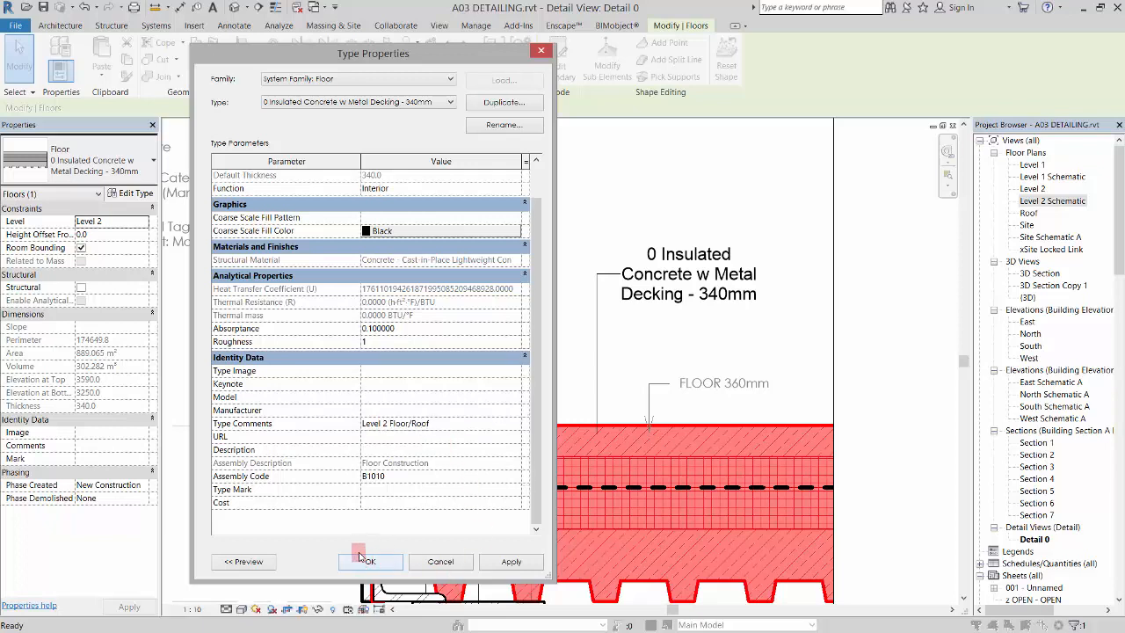
left_click(369, 562)
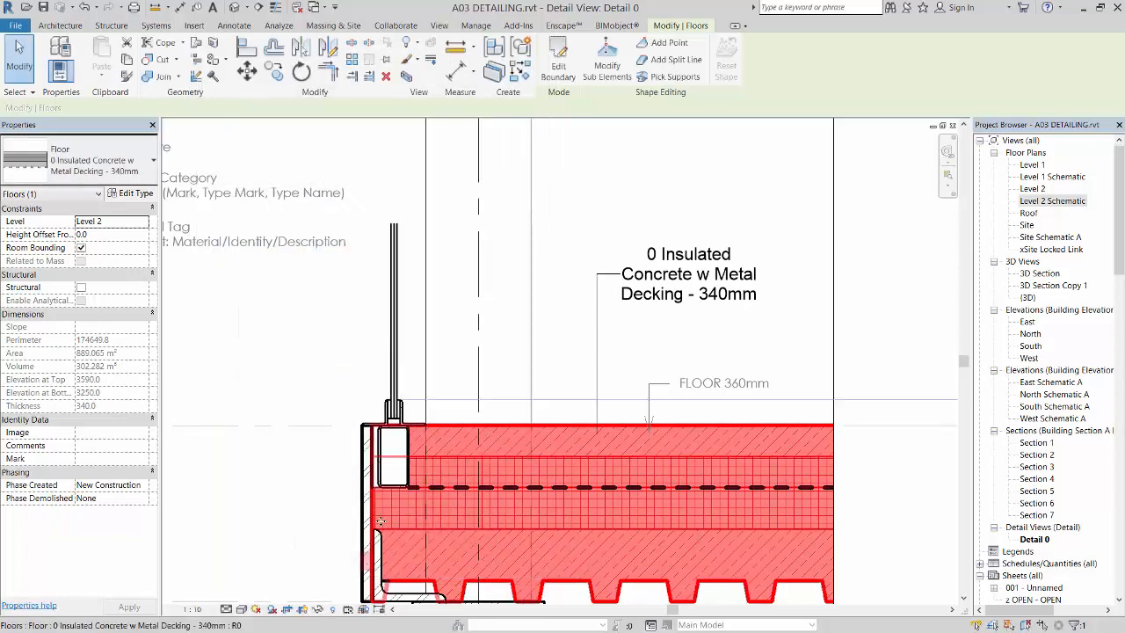
Step: Open the floor tag's family for editing and set its label type's text font to Century Gothic
left_click(665, 197)
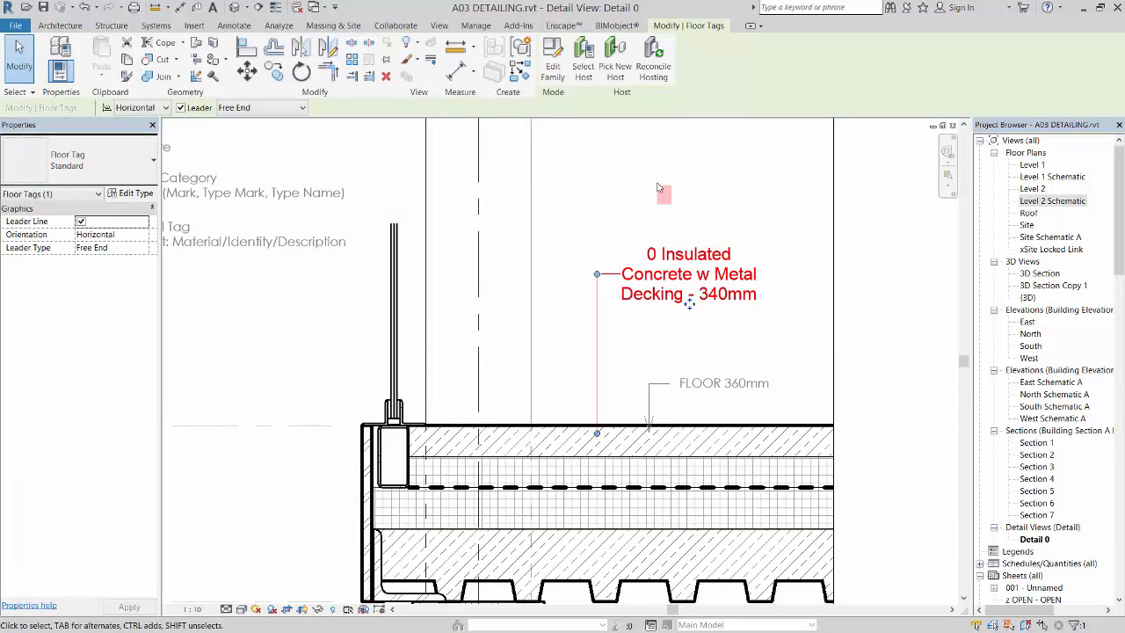
left_click(553, 58)
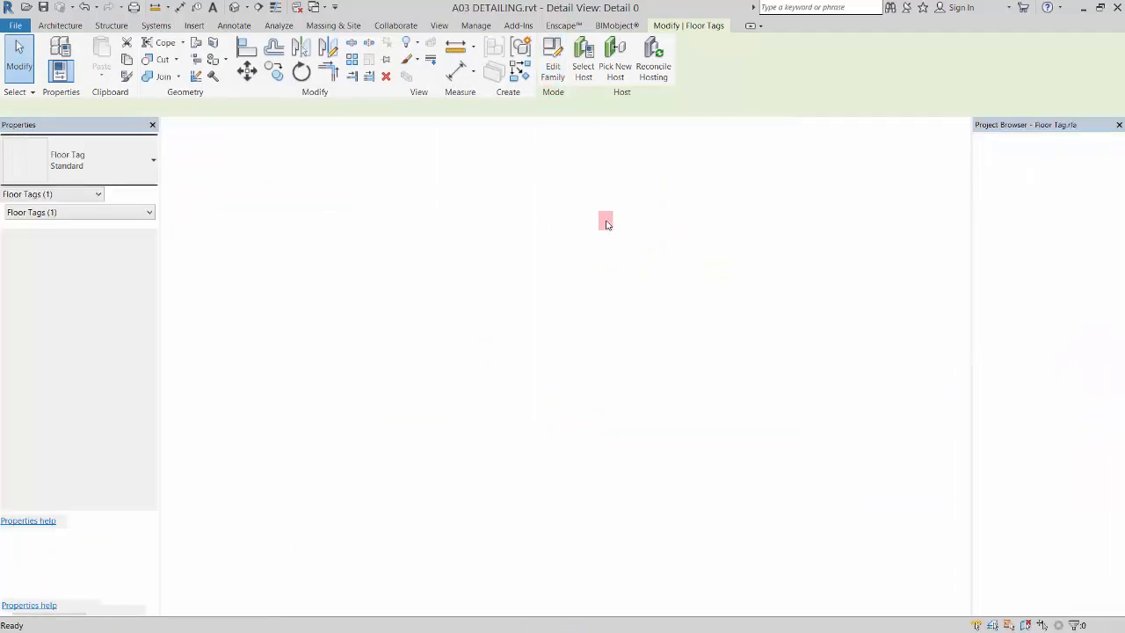
left_click(583, 363)
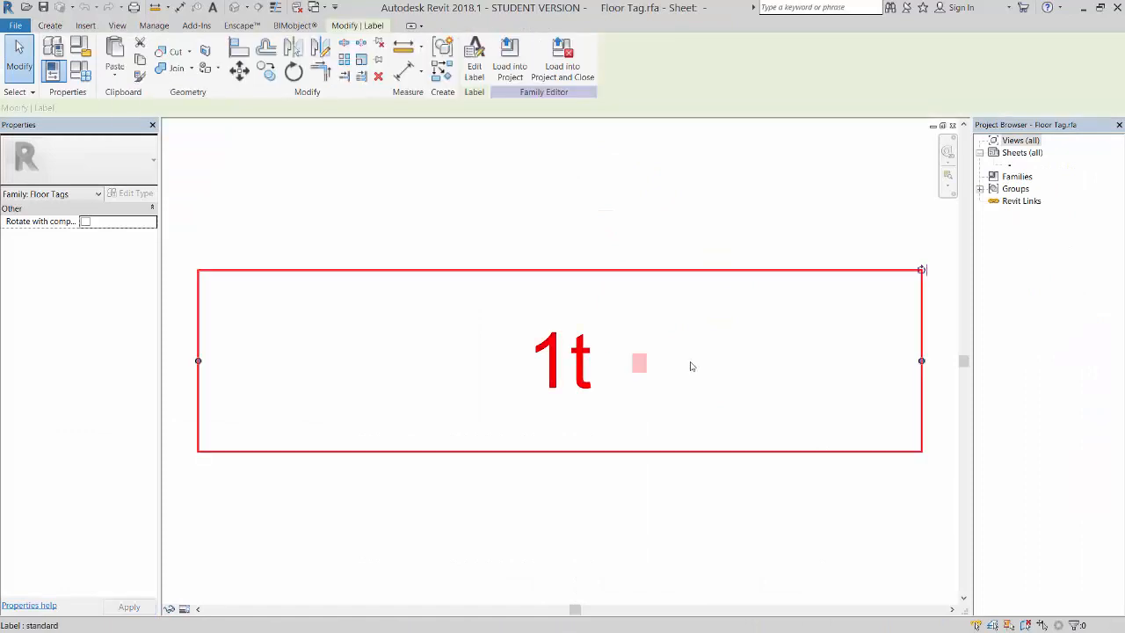
left_click(132, 194)
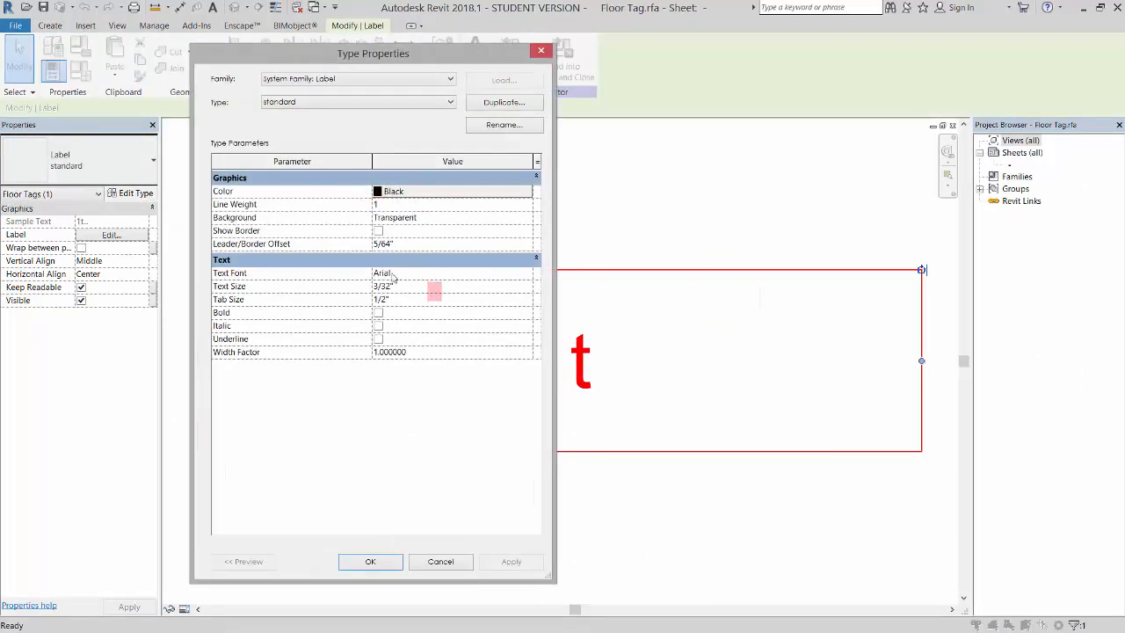
left_click(527, 275)
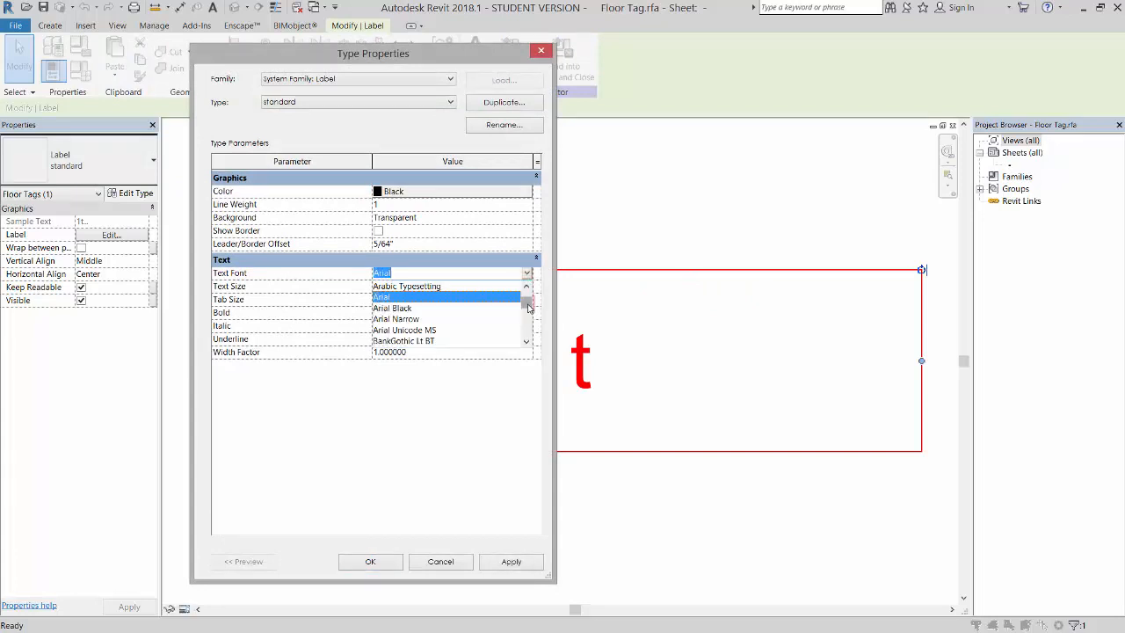
scroll(528, 306, "down", 3)
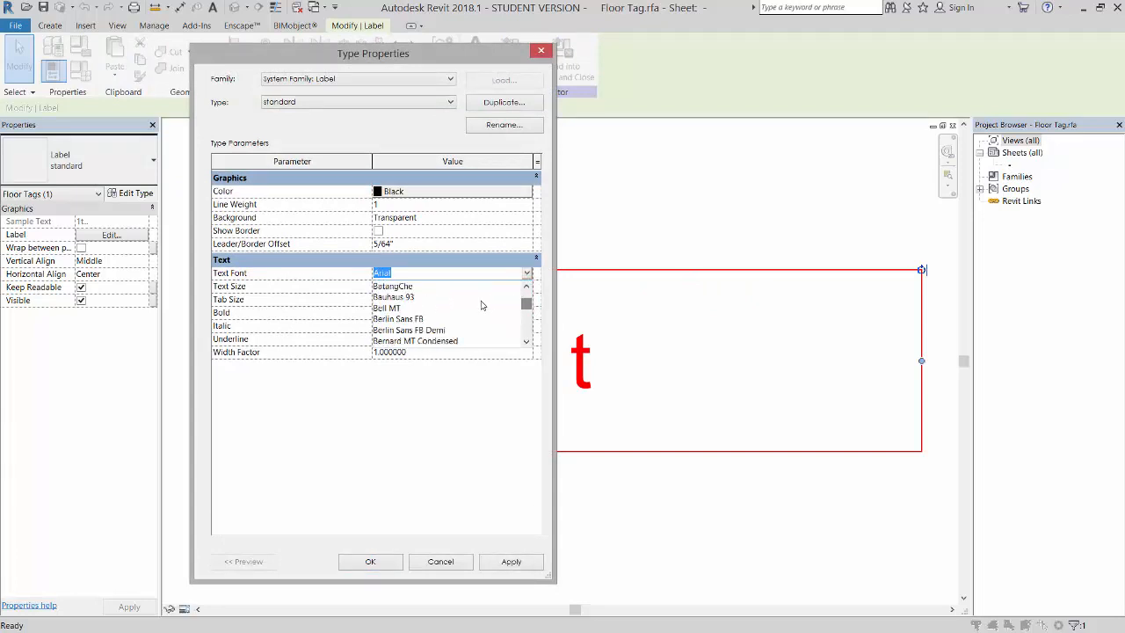
scroll(481, 305, "up", 3)
scroll(482, 310, "down", 4)
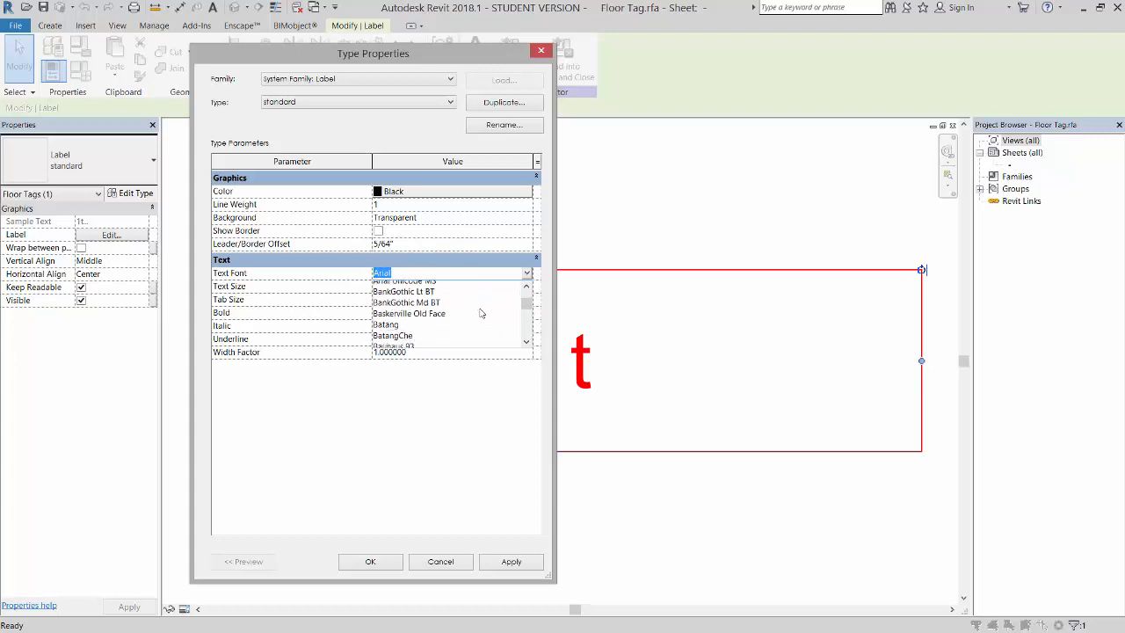
scroll(481, 312, "down", 5)
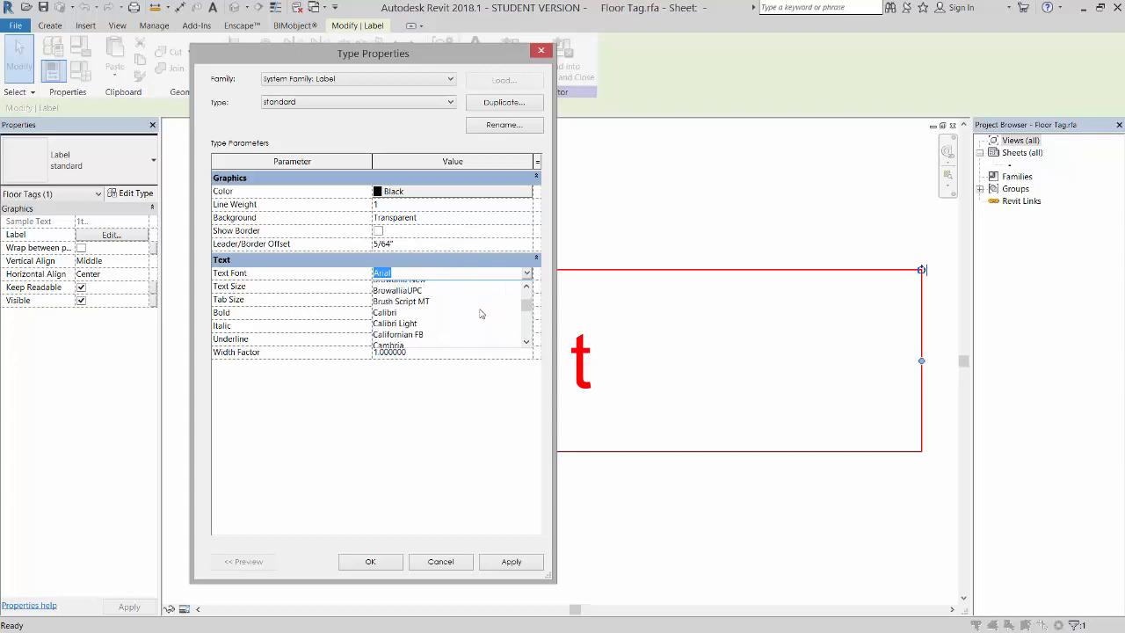
left_click(414, 341)
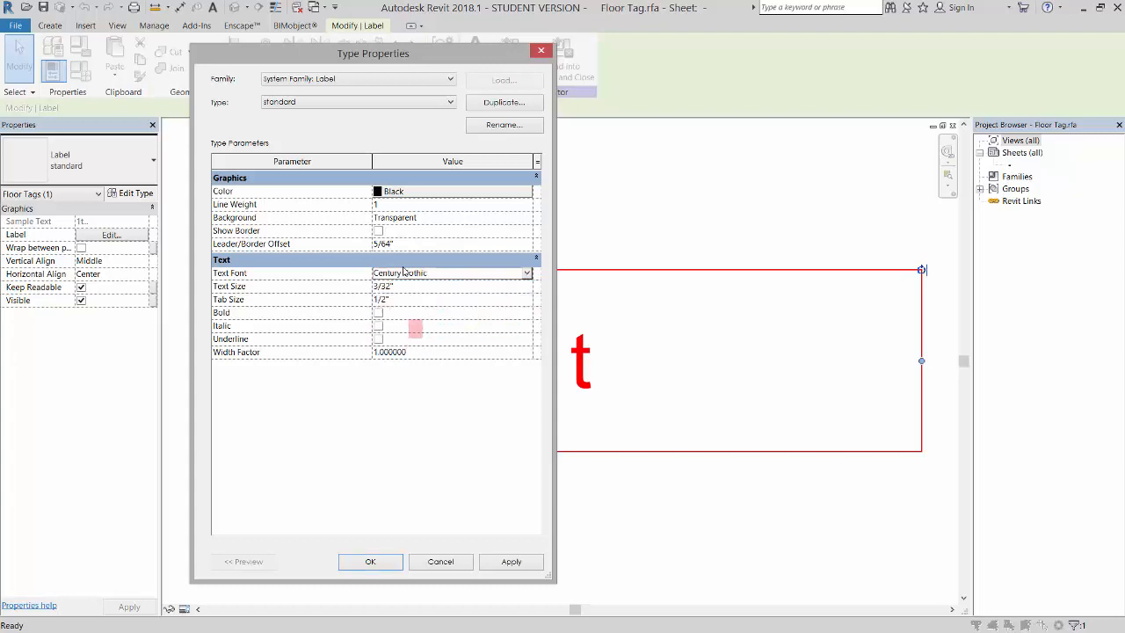
left_click(369, 563)
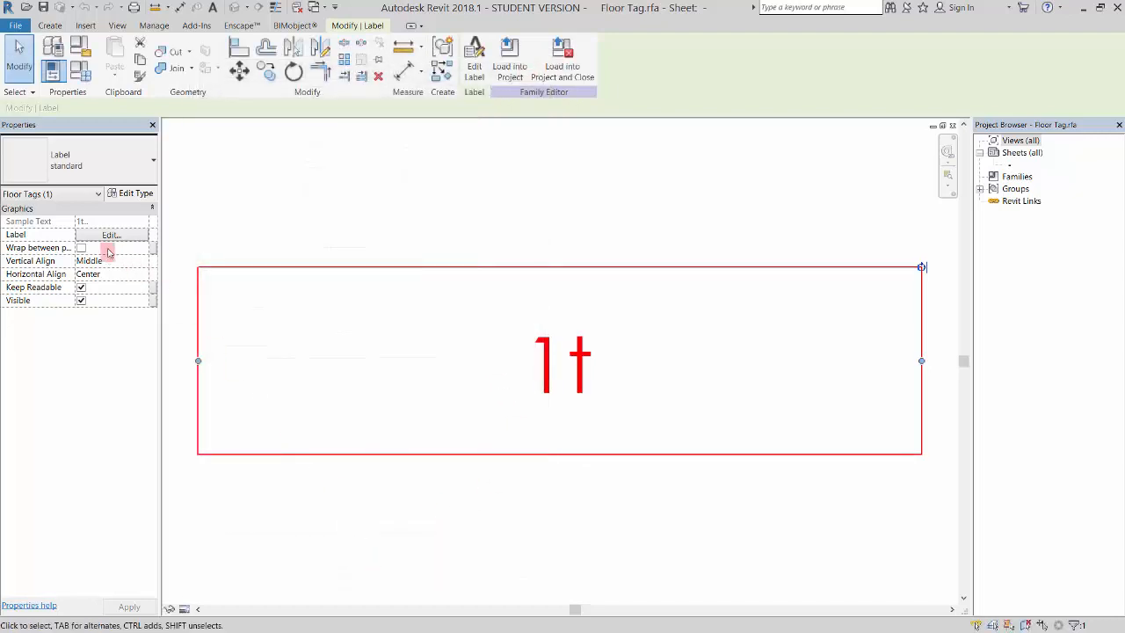
Step: Add Type Comments to the label with a break after Type Name, and load the family into the project, overwriting the existing version
left_click(110, 235)
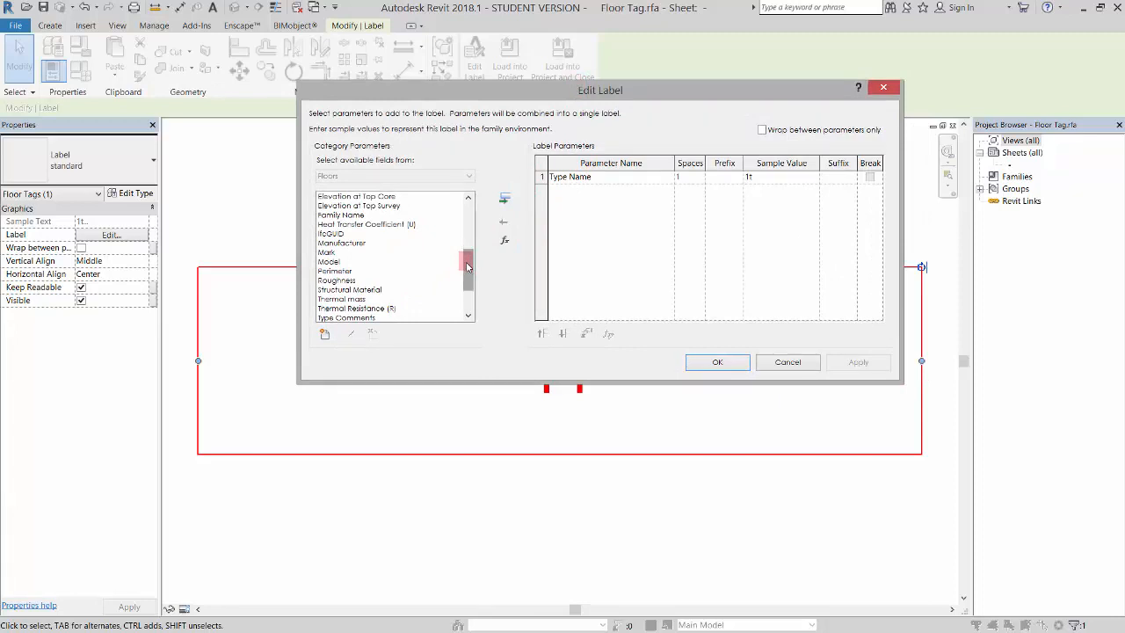
left_click_drag(467, 266, 467, 282)
left_click(356, 271)
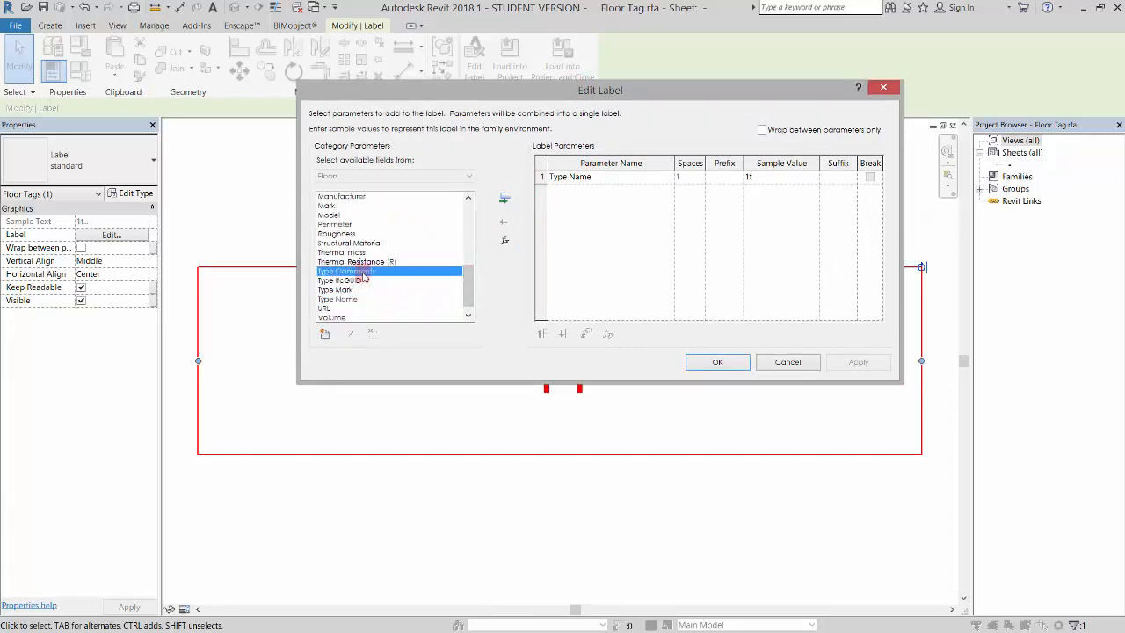
left_click(504, 199)
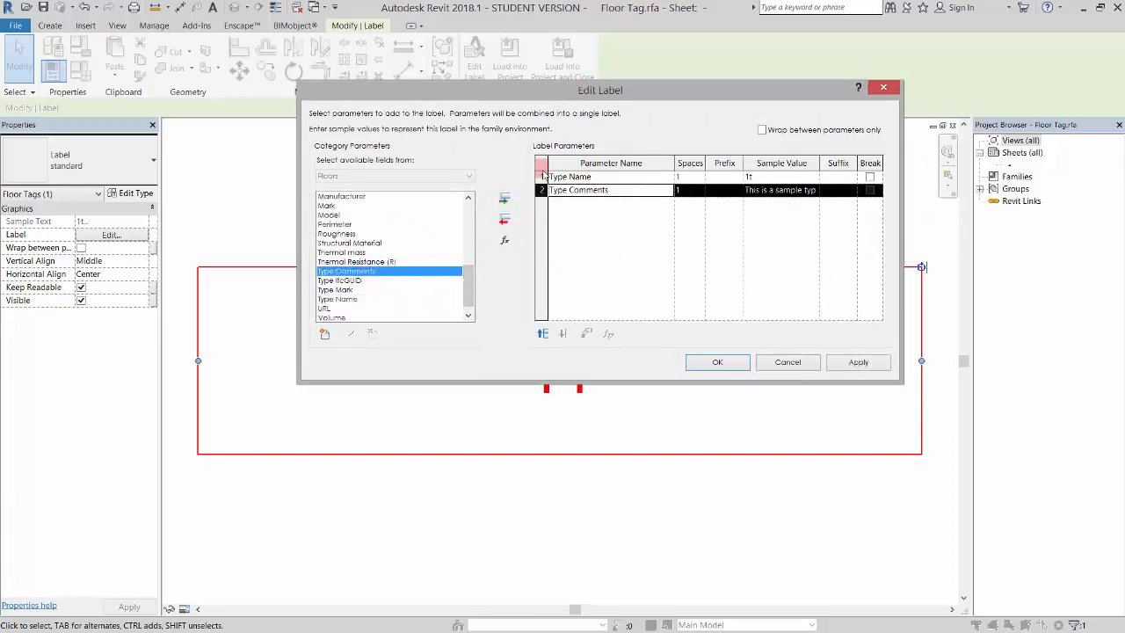
left_click(870, 178)
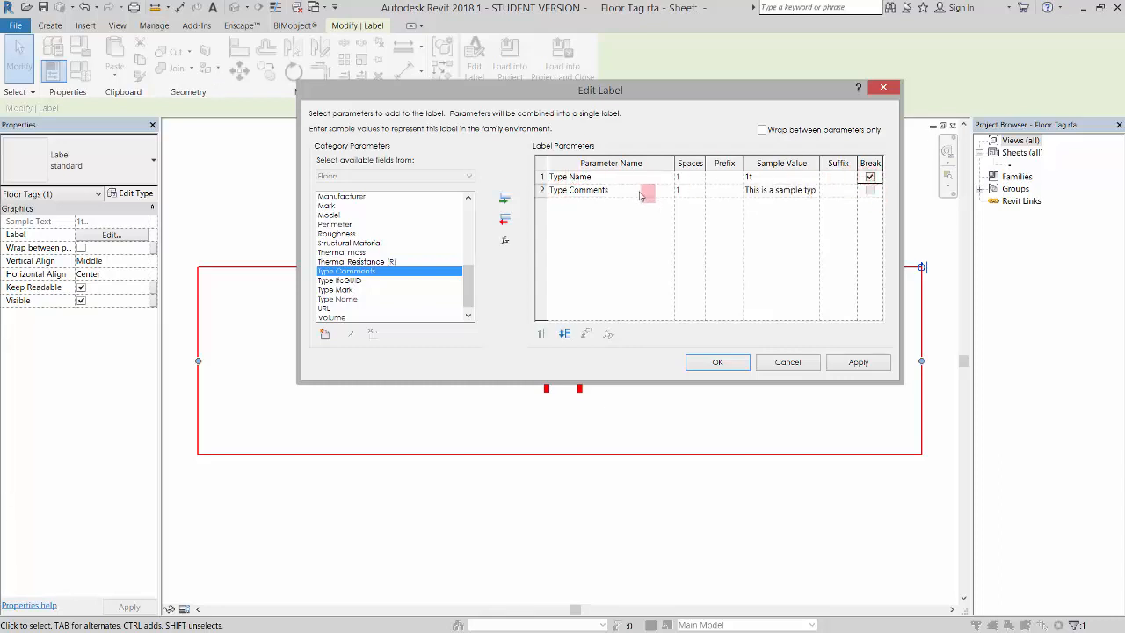
left_click(718, 362)
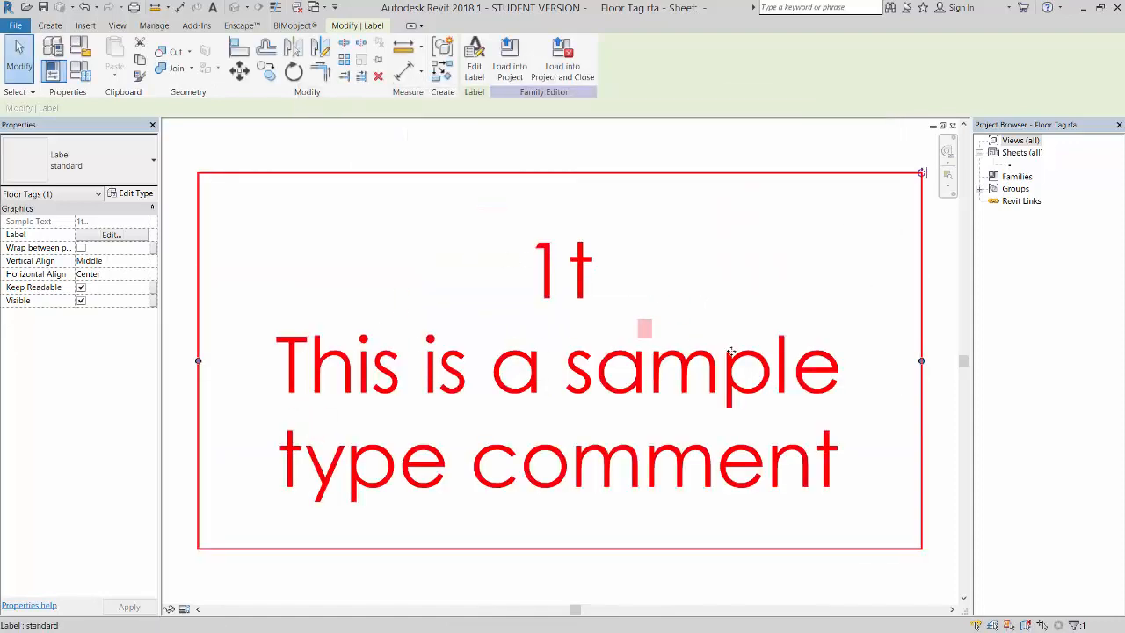
left_click(510, 66)
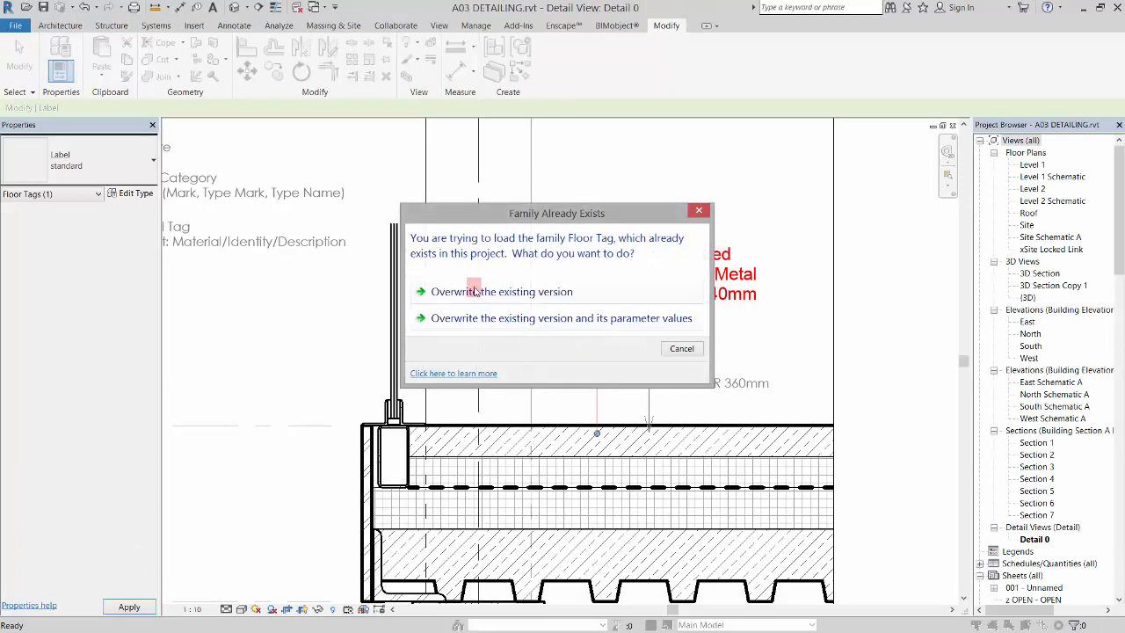
left_click(474, 291)
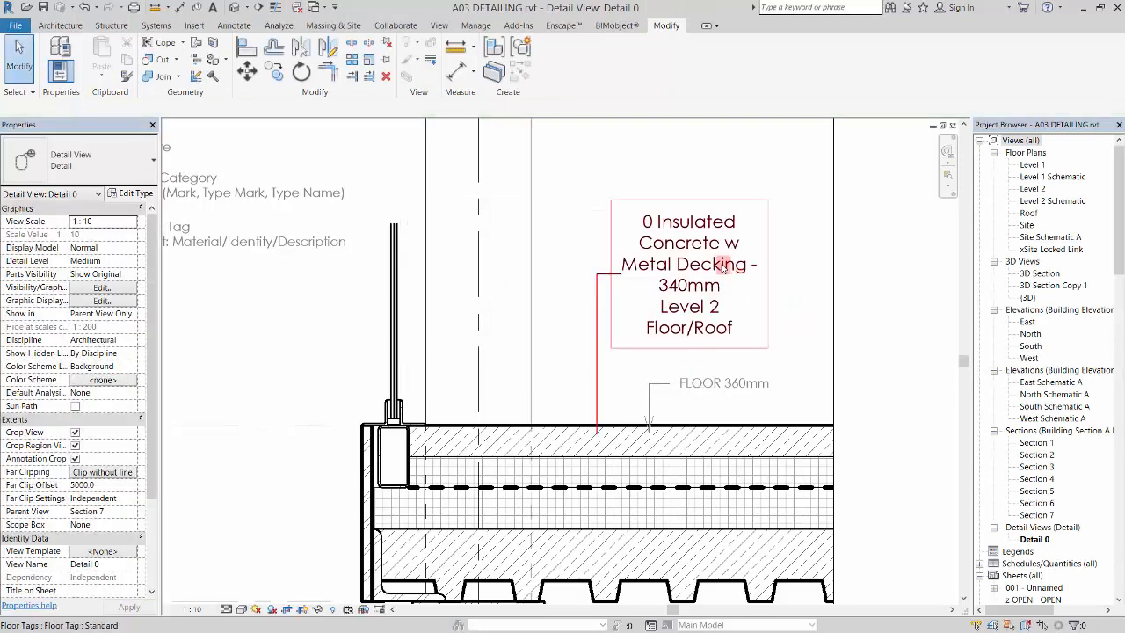
Step: View the floor tag's editable parameter values in the detail view
left_click(724, 266)
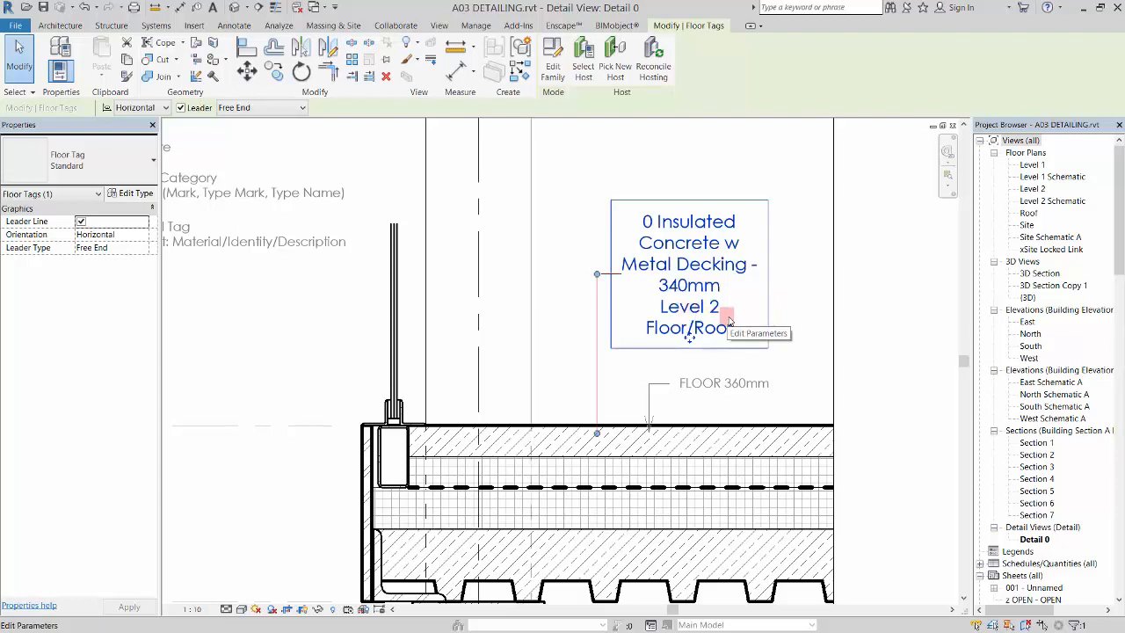
left_click(731, 267)
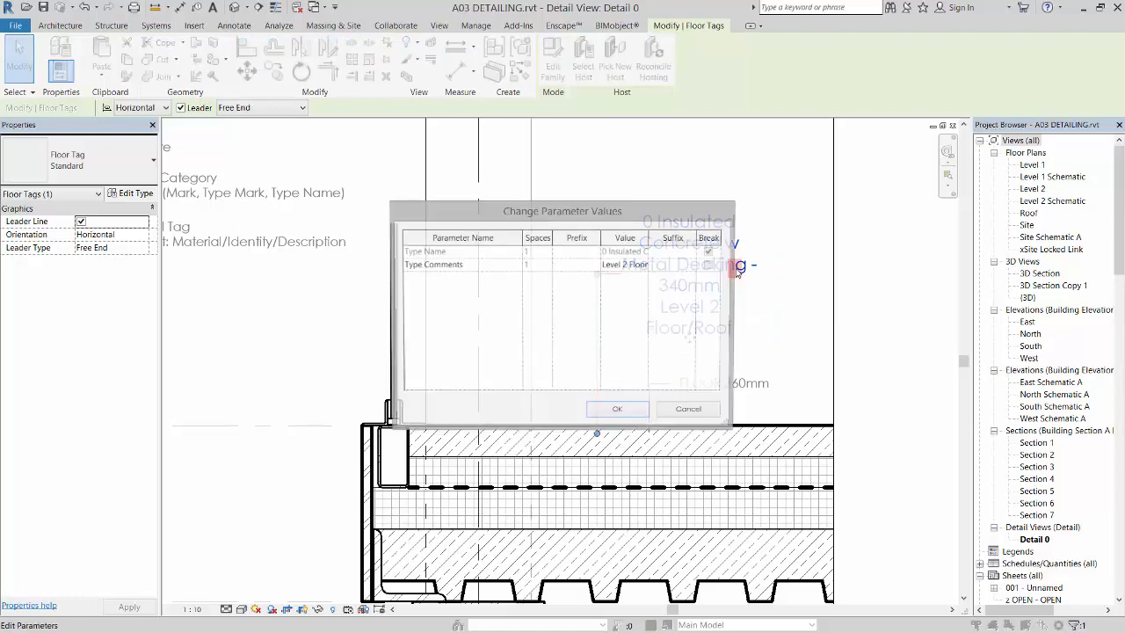
left_click(701, 411)
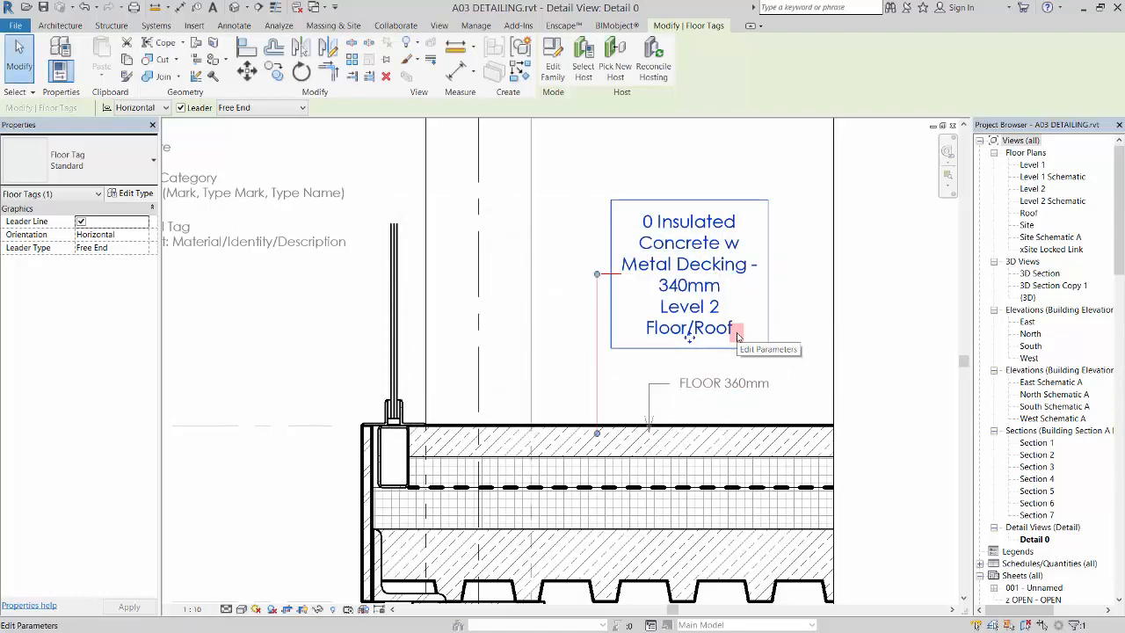
Step: Widen the label in the floor tag family so the type comment fits one line, and reload it, overwriting the project's version
left_click(552, 54)
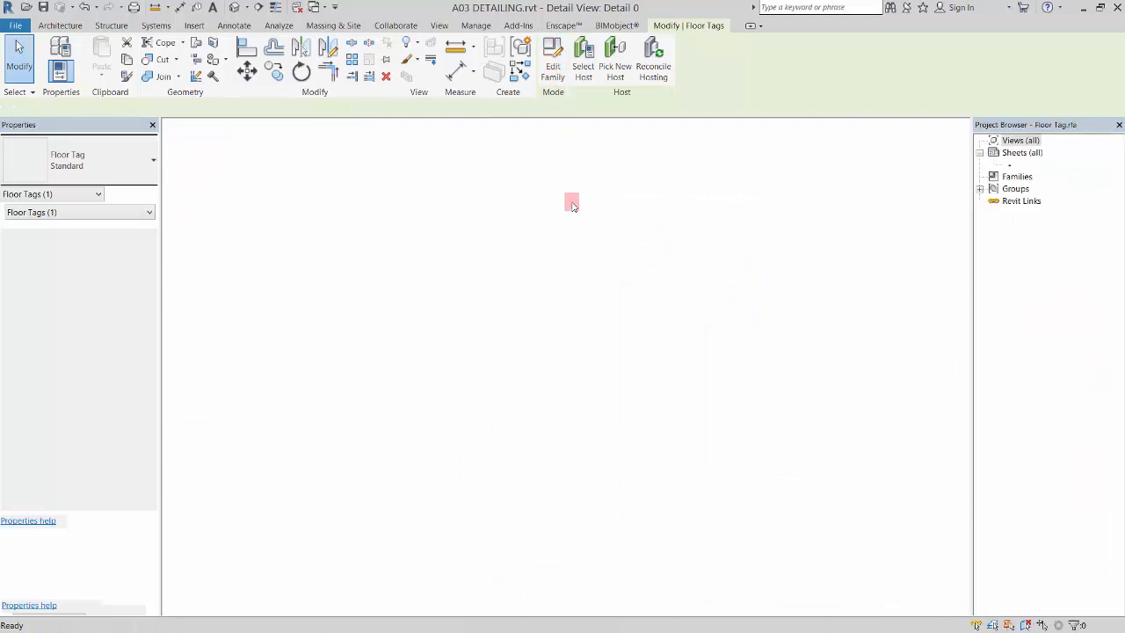
left_click(529, 294)
scroll(529, 293, "down", 3)
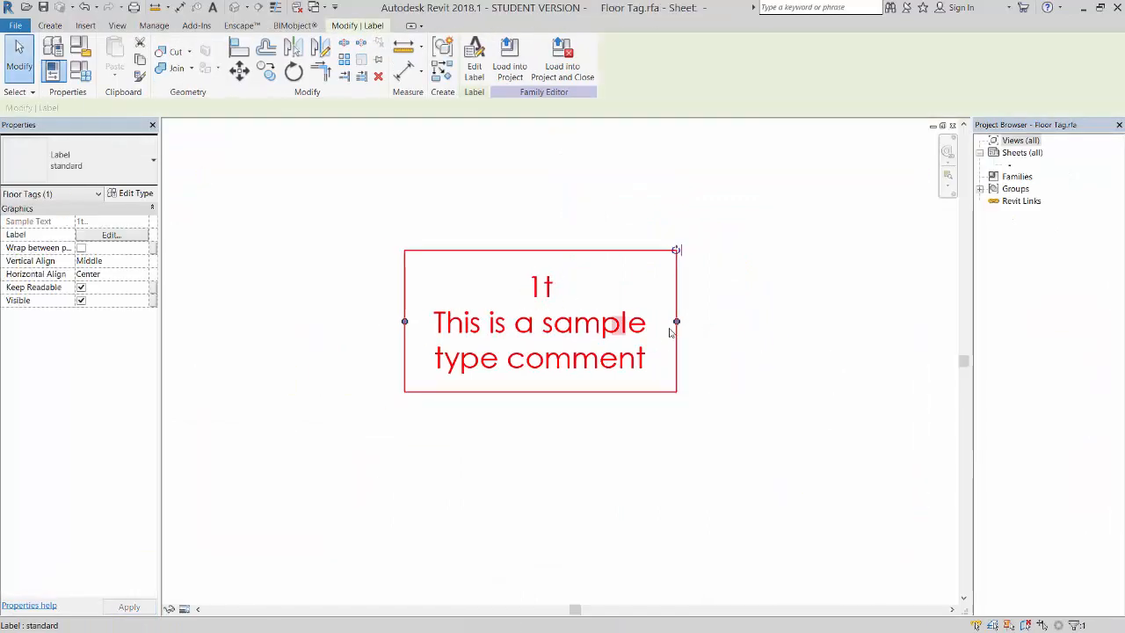
left_click_drag(677, 322, 871, 321)
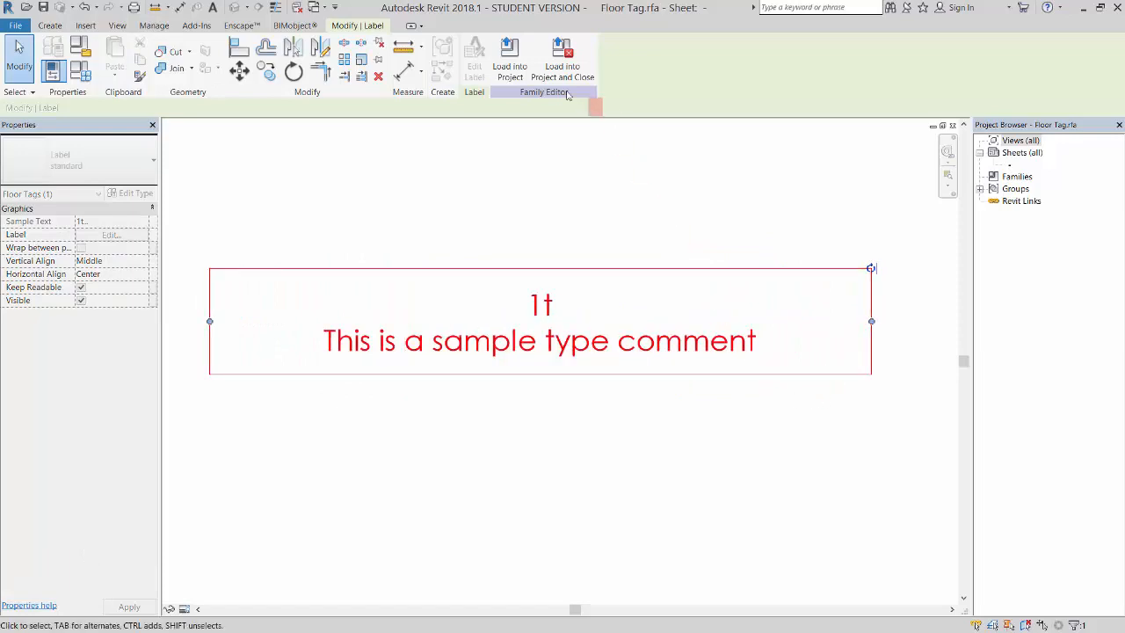
left_click(510, 67)
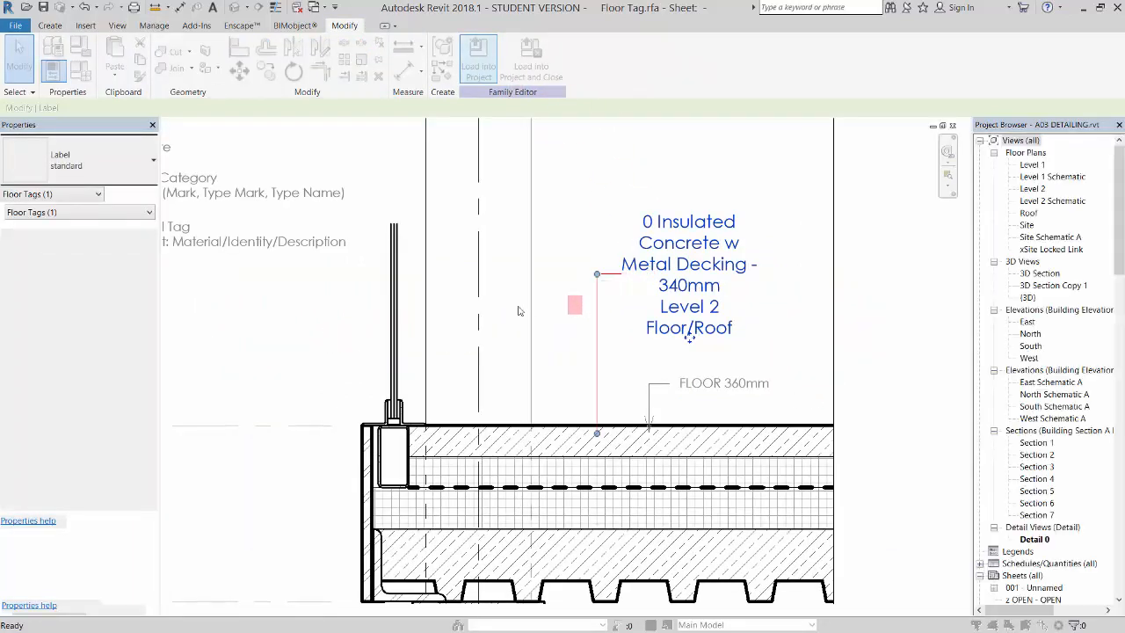
left_click(507, 294)
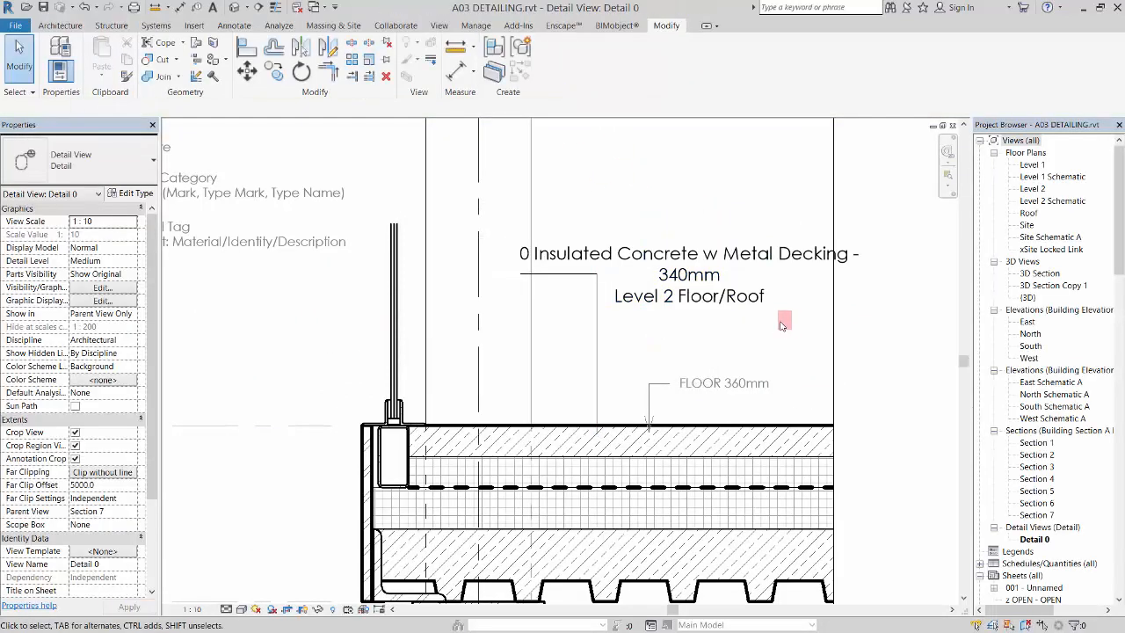
Step: Move the floor tag to the right so its text starts near the leader, and adjust the leader elbow
left_click(752, 301)
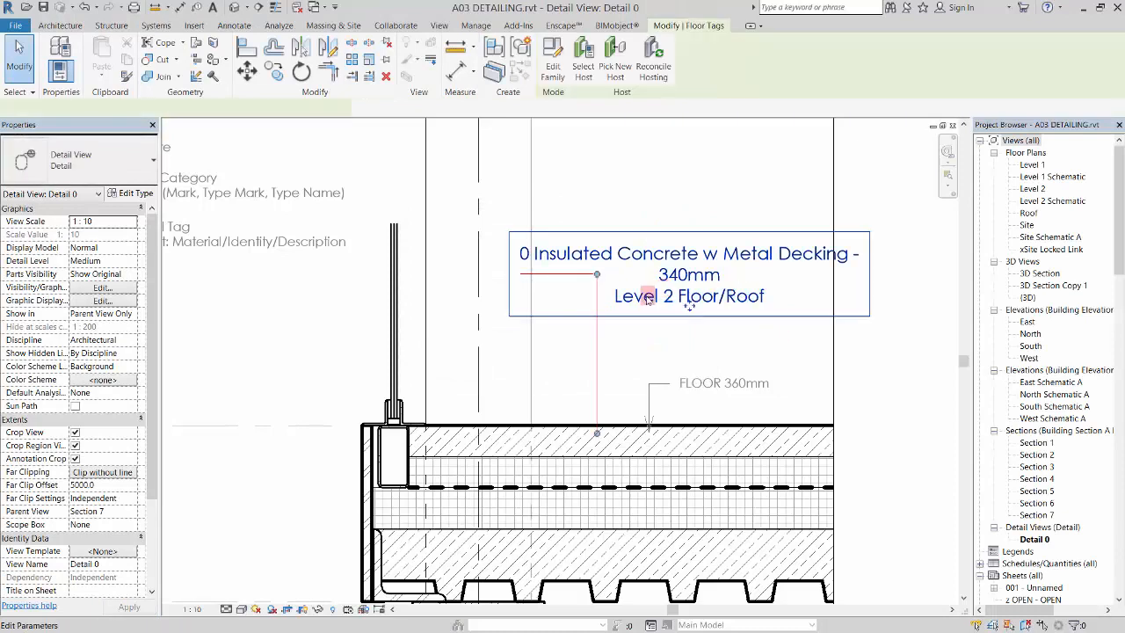
left_click_drag(694, 308, 760, 308)
mouse_move(596, 273)
left_mouse_down()
mouse_move(550, 269)
mouse_move(597, 276)
left_mouse_up()
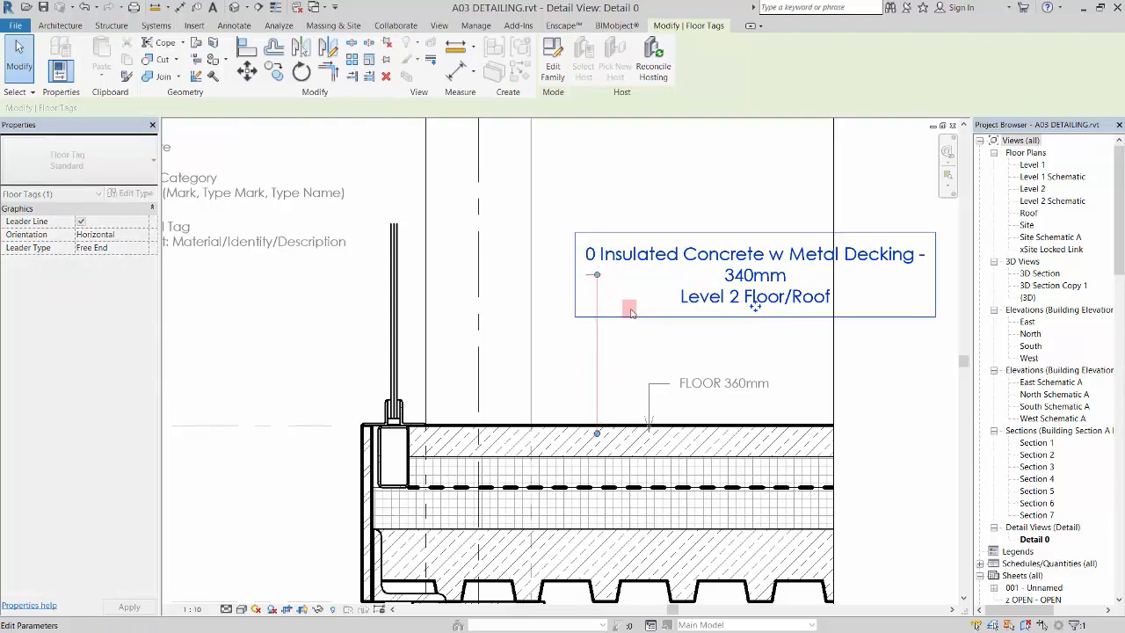
left_click(652, 190)
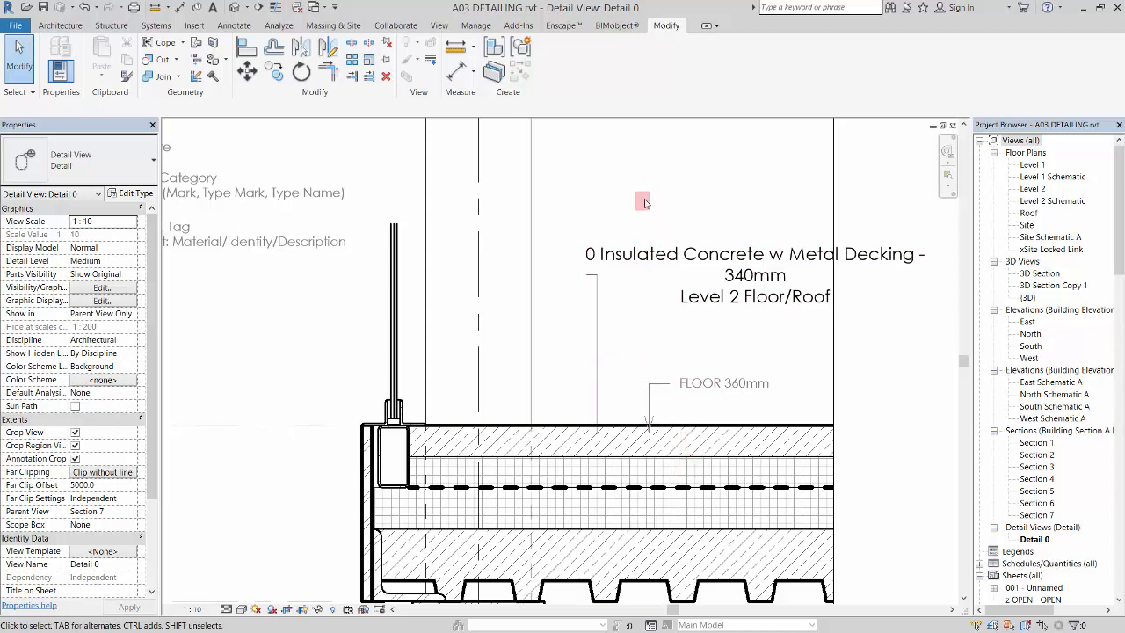
Step: Set the floor tag type's Leader Arrowhead to Arrow Filled 15 Degree
left_click(648, 255)
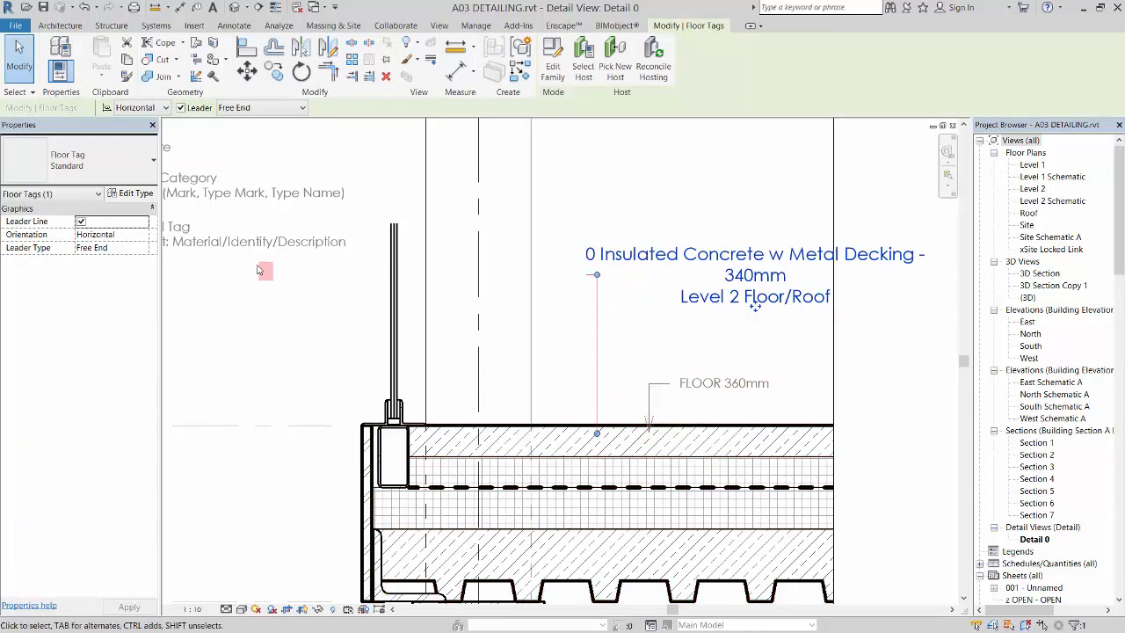
left_click(133, 194)
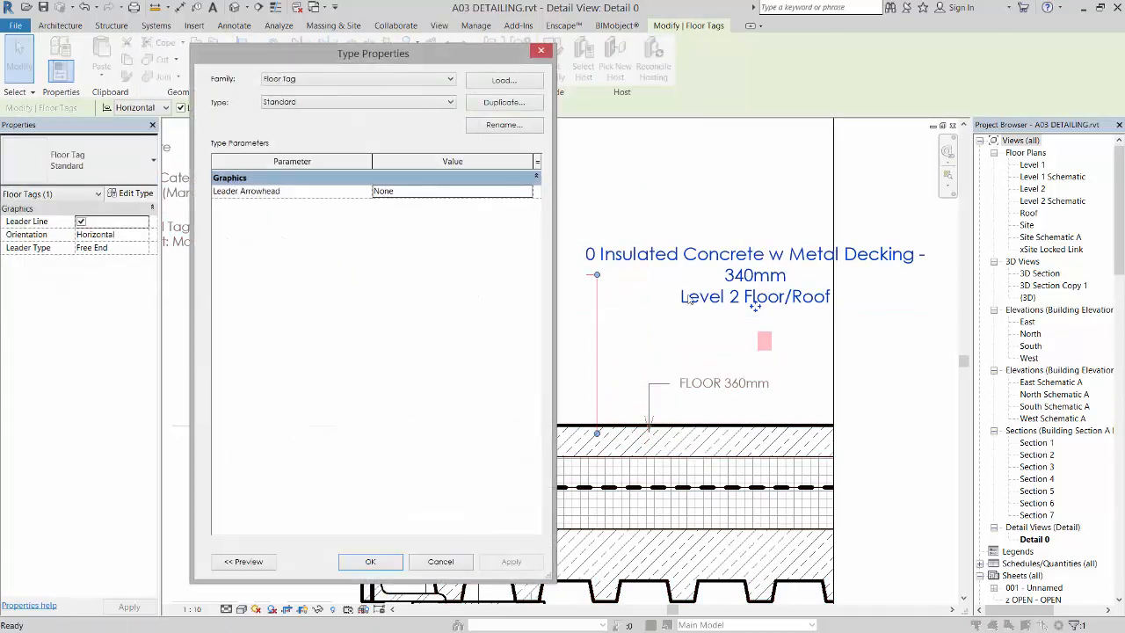
left_click(524, 193)
left_click(525, 191)
left_click(421, 226)
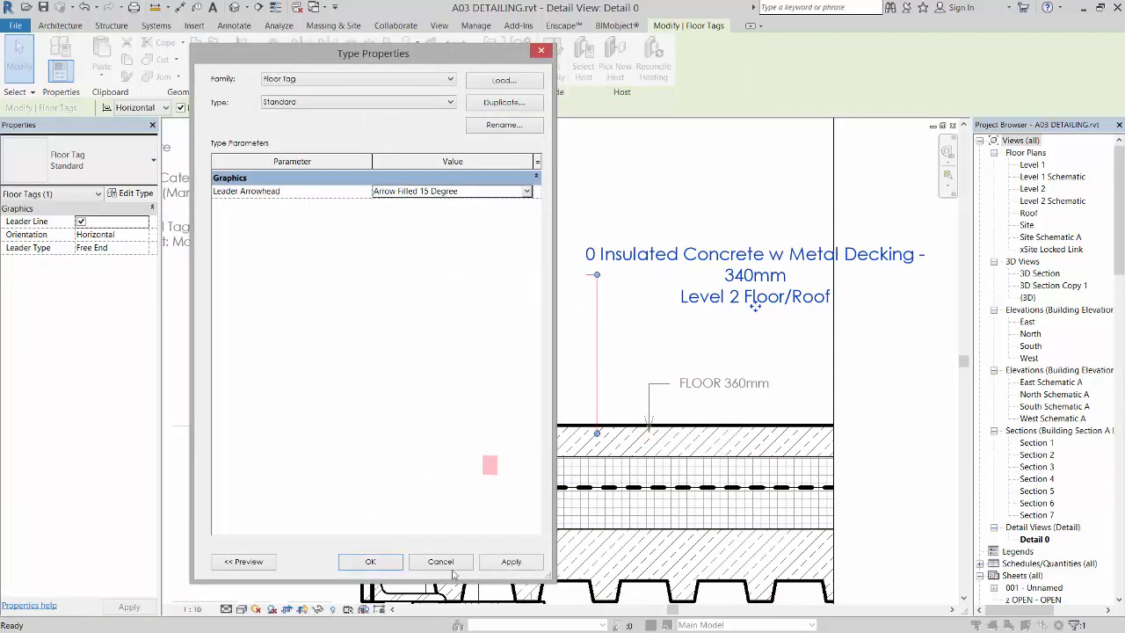
left_click(370, 561)
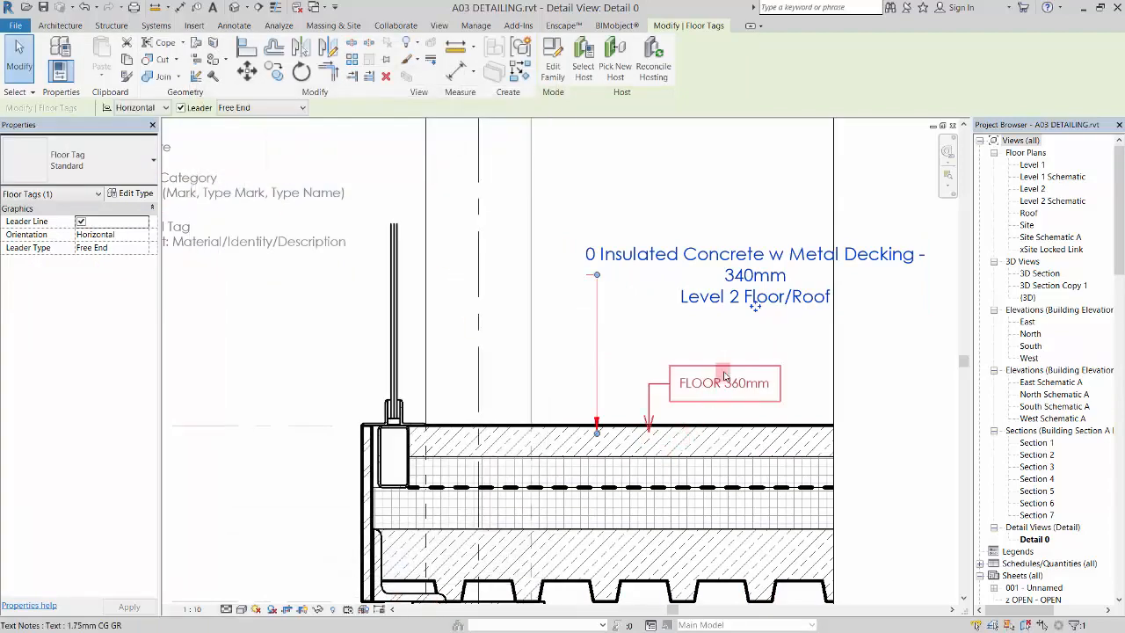
Step: Set the Leader Arrowhead of the "FLOOR 360mm" note's text type to Arrow Filled 15 Degree
left_click(726, 380)
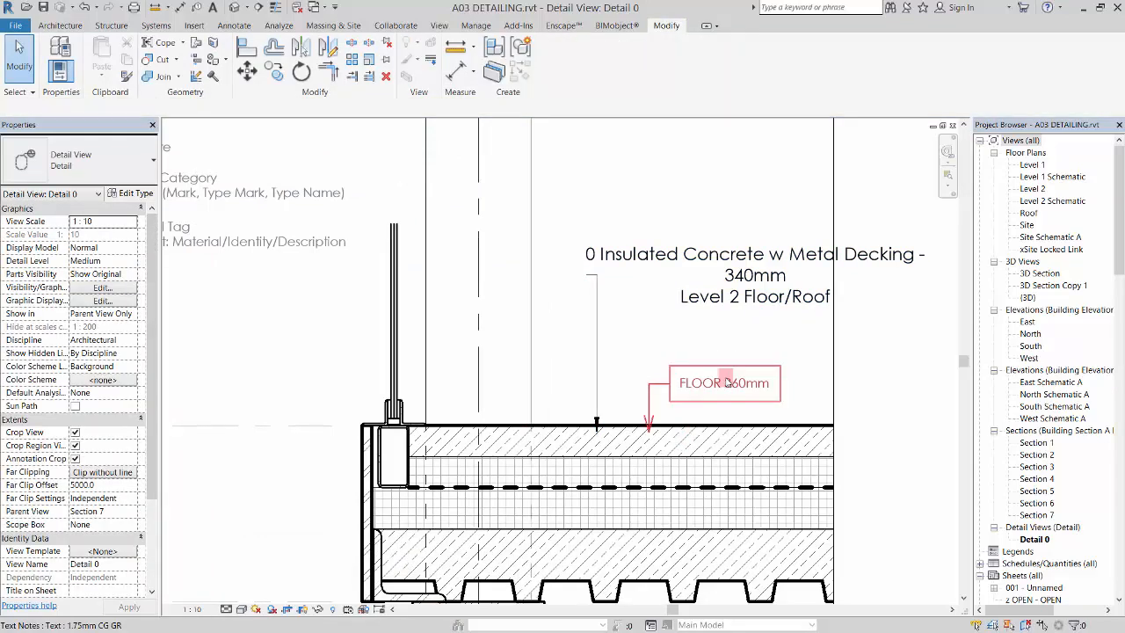
left_click(131, 192)
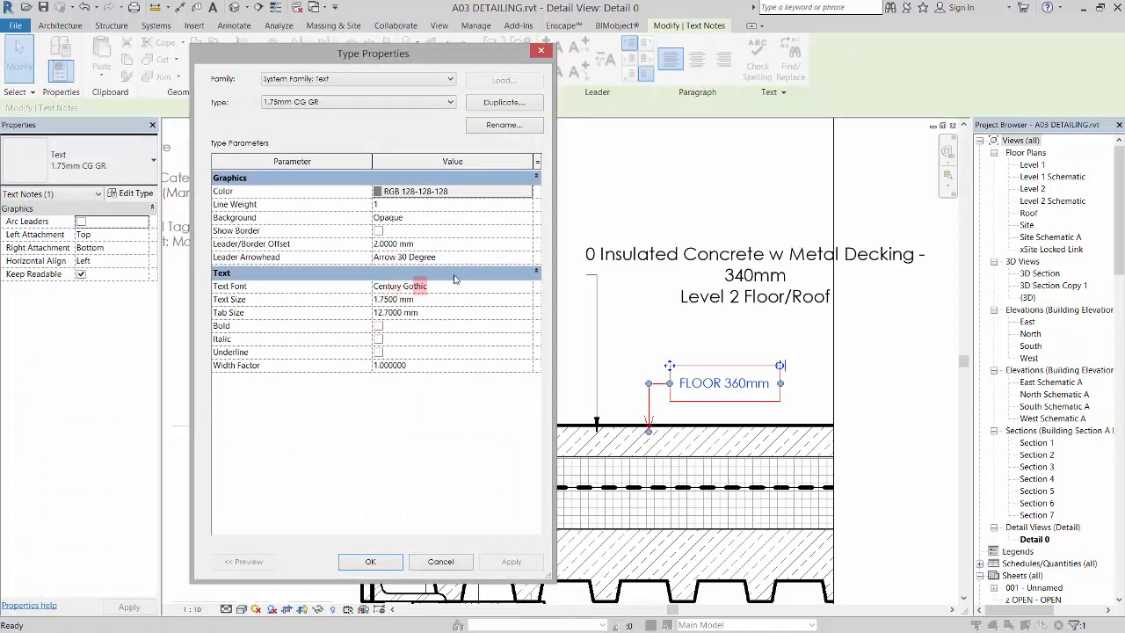
left_click(522, 260)
left_click(525, 257)
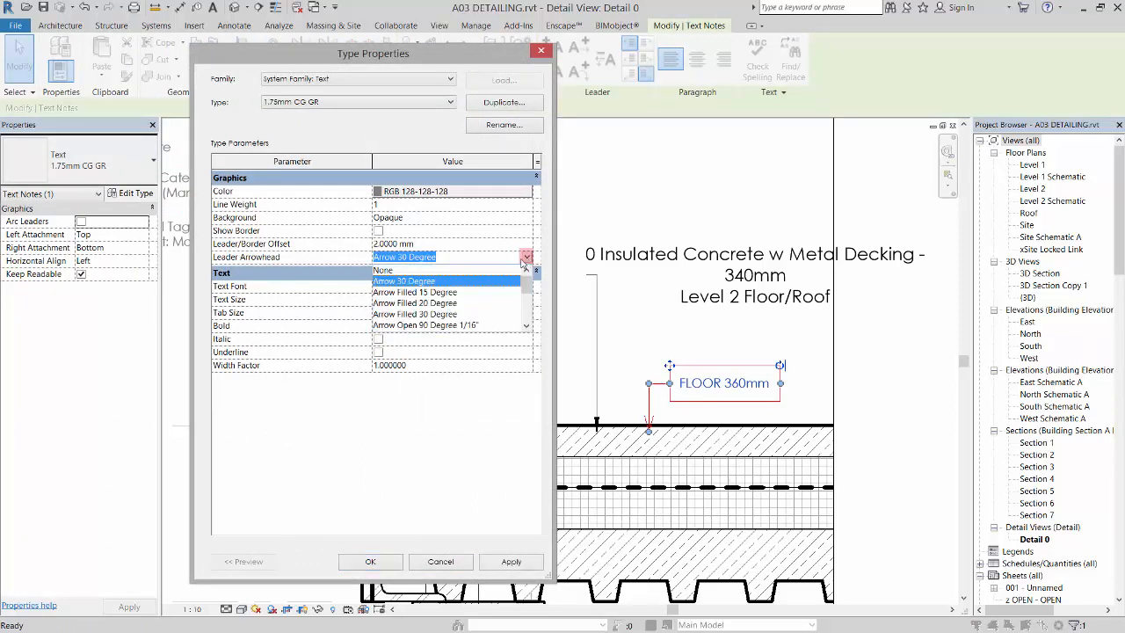
left_click(431, 291)
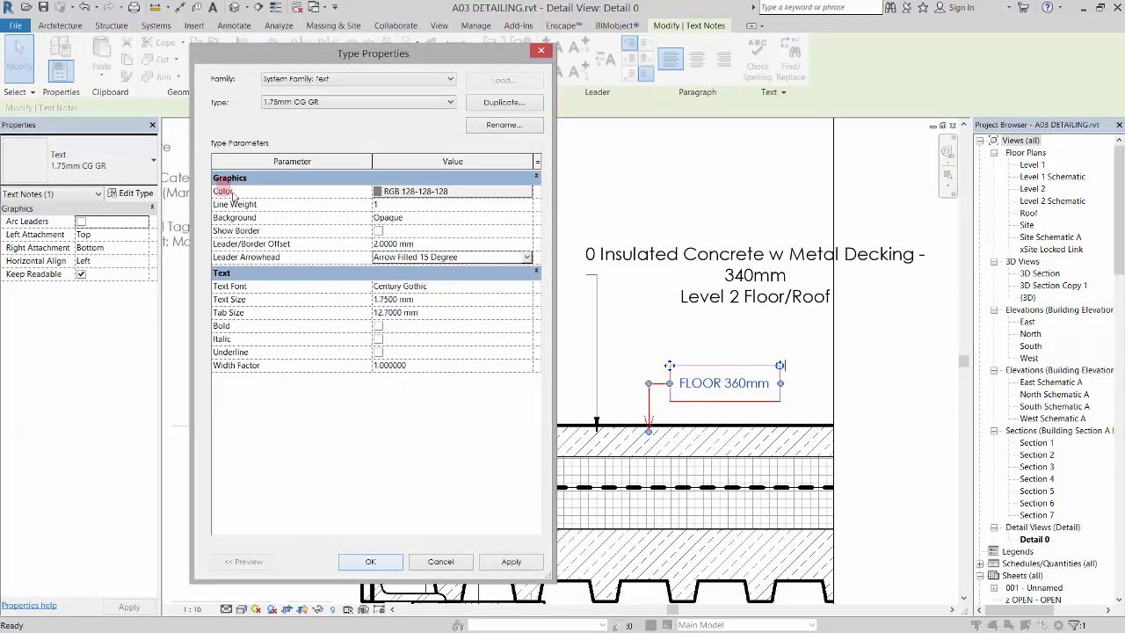
left_click(387, 561)
left_click(680, 341)
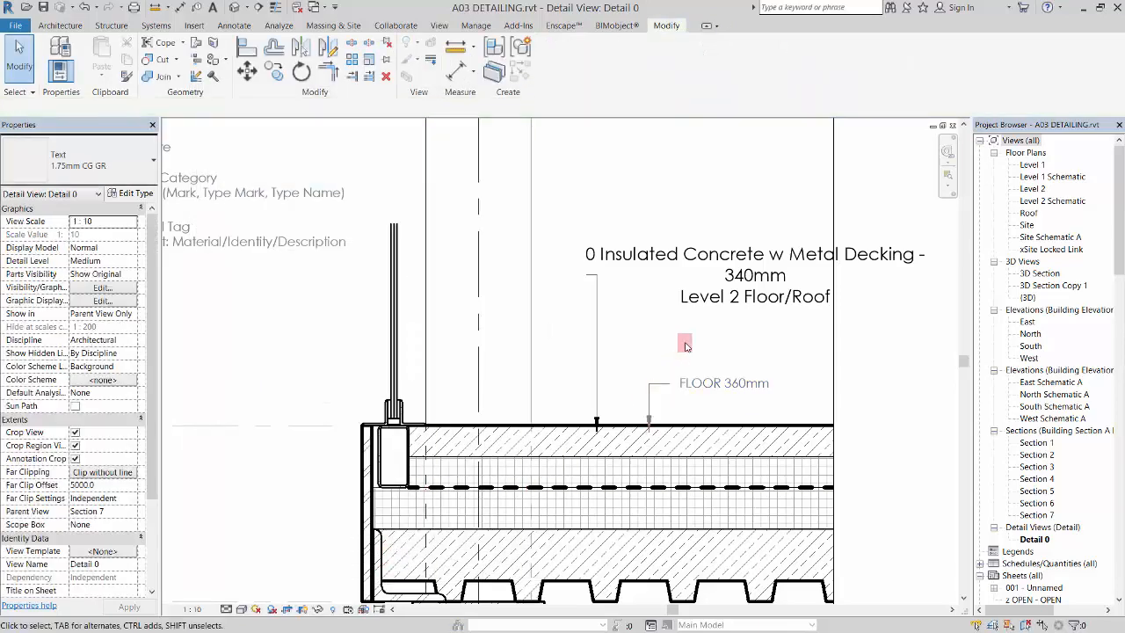